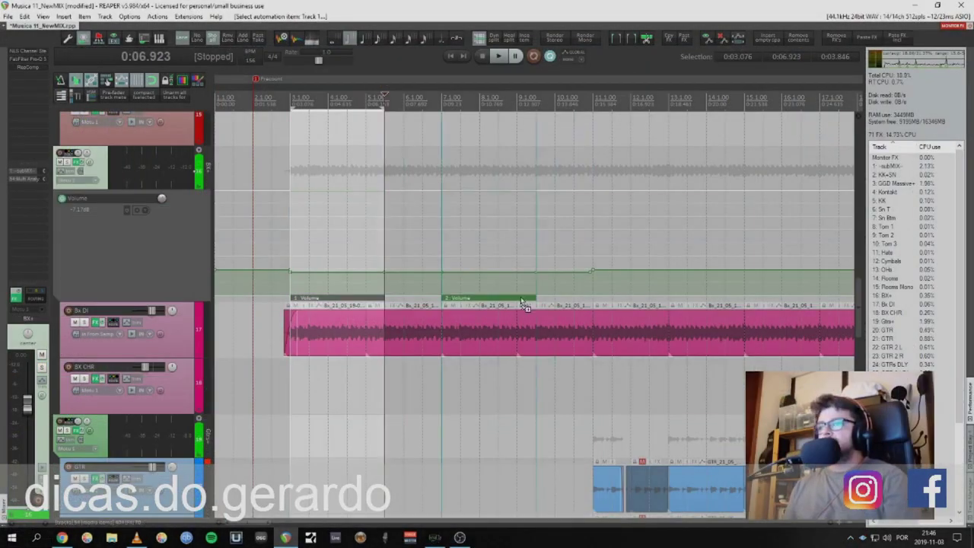
click(672, 337)
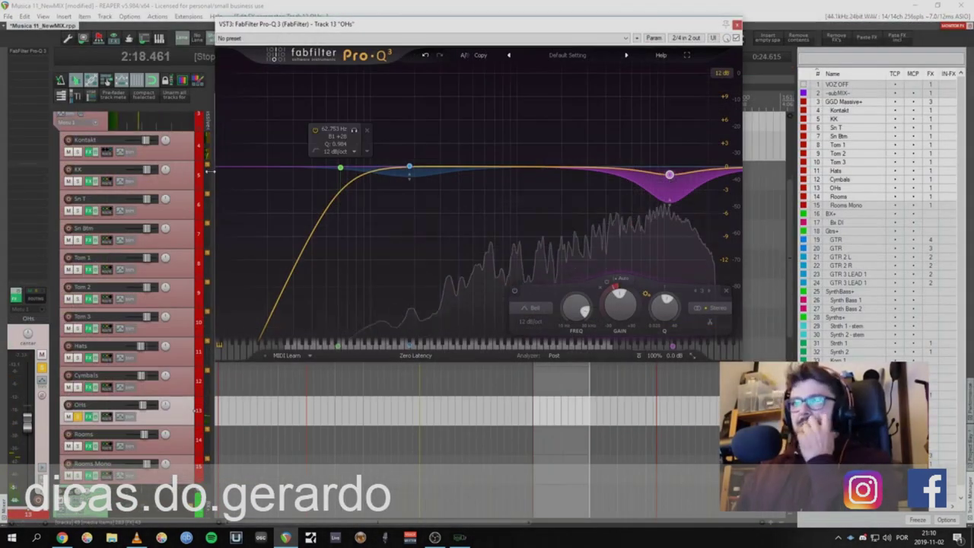
click(190, 174)
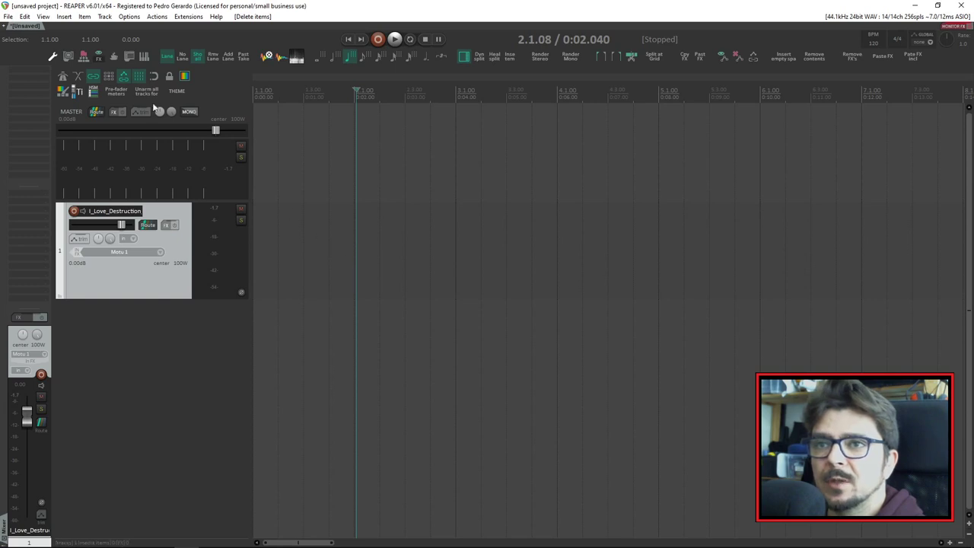
- Insert I_Love_Destruction_When_It_Serves_Love.mp3 from the Media Explorer onto track 1 at the project start, and hide the explorer
click(43, 16)
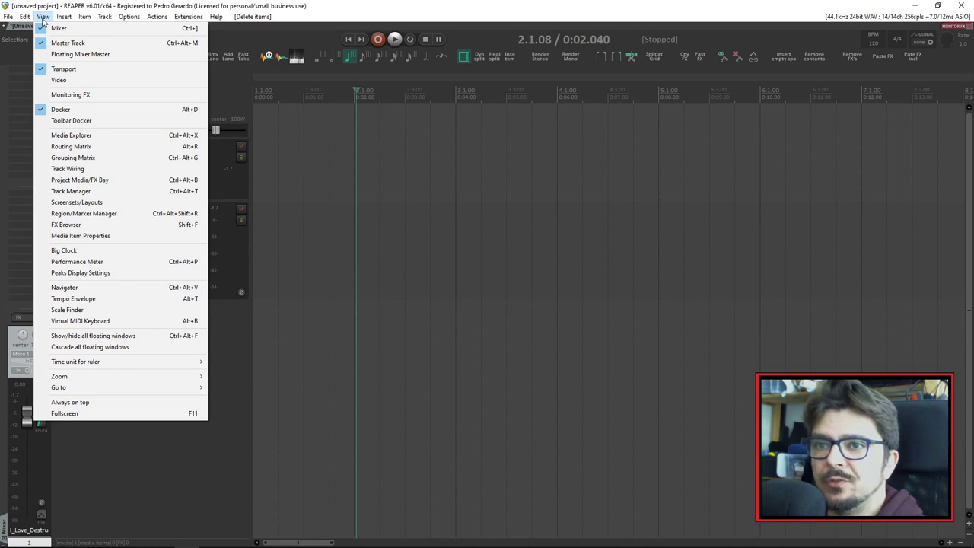
click(136, 136)
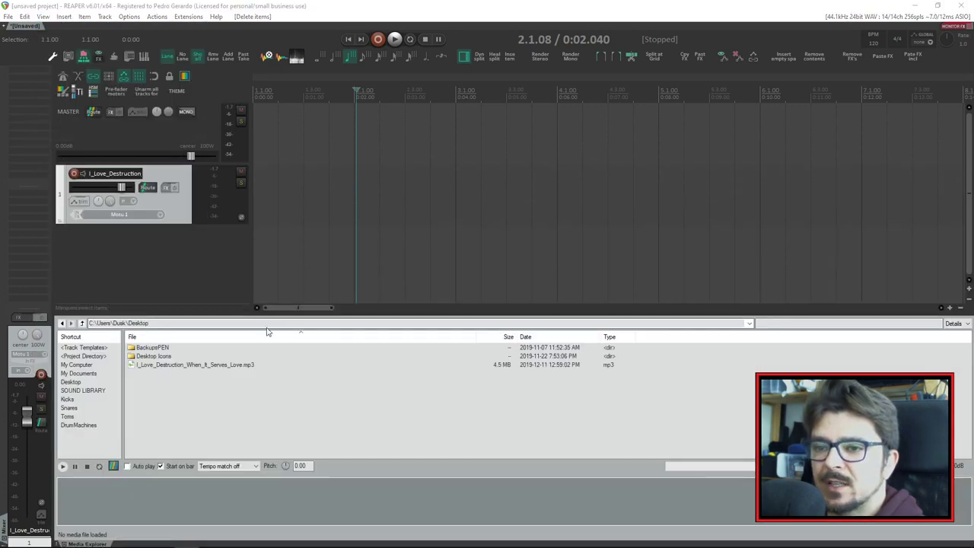
click(175, 366)
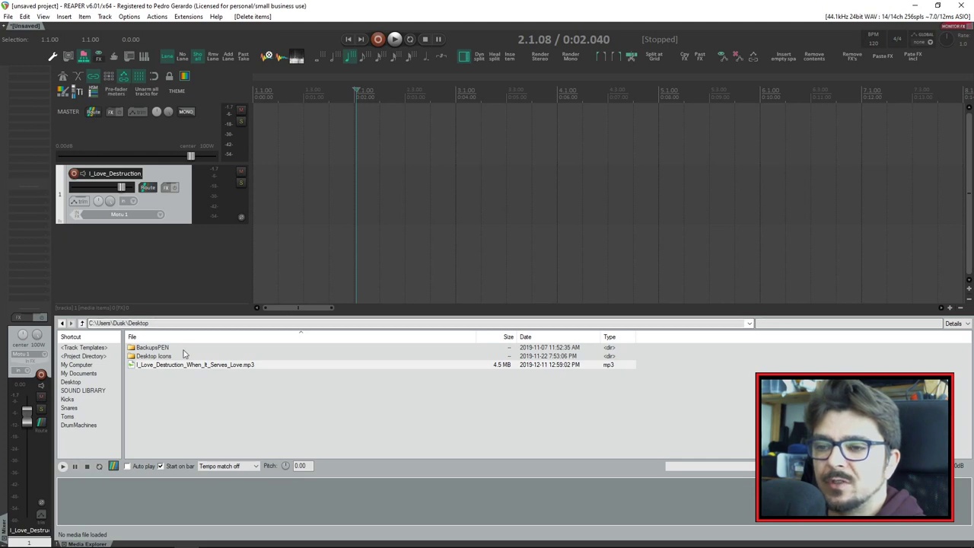
click(228, 466)
click(227, 470)
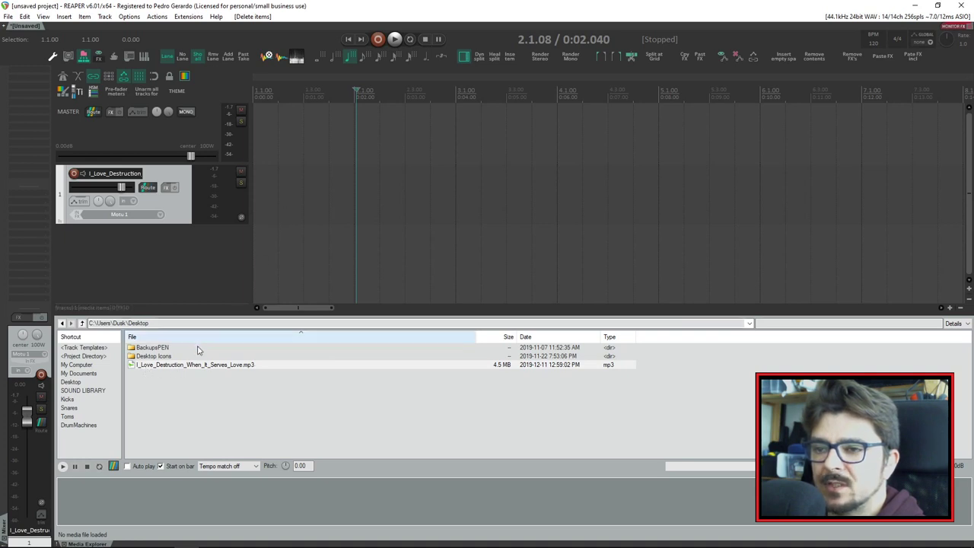
drag(273, 302, 268, 210)
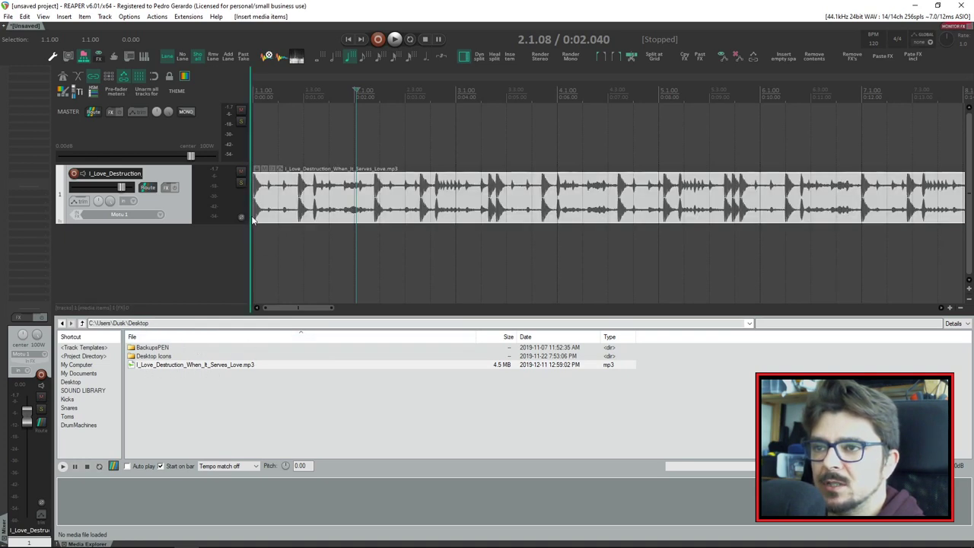
click(455, 259)
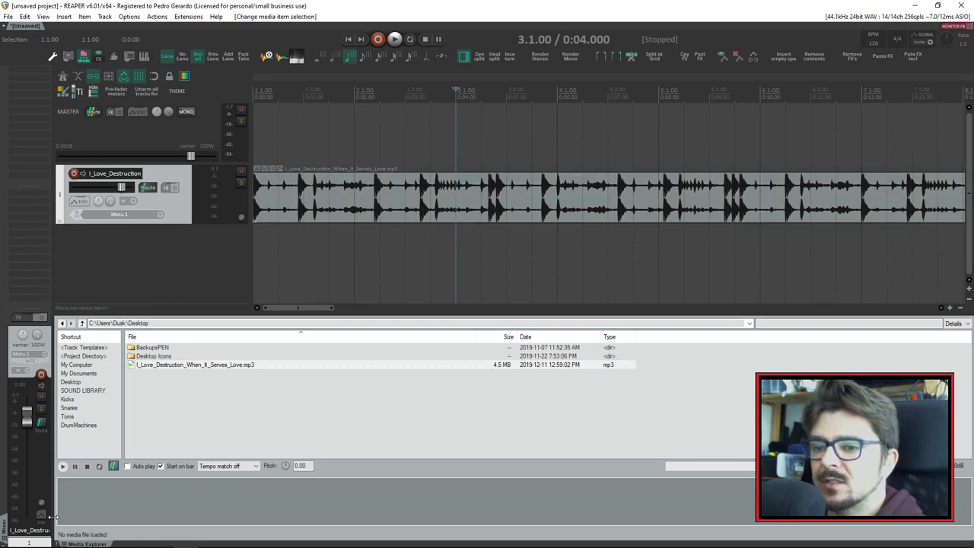
click(66, 543)
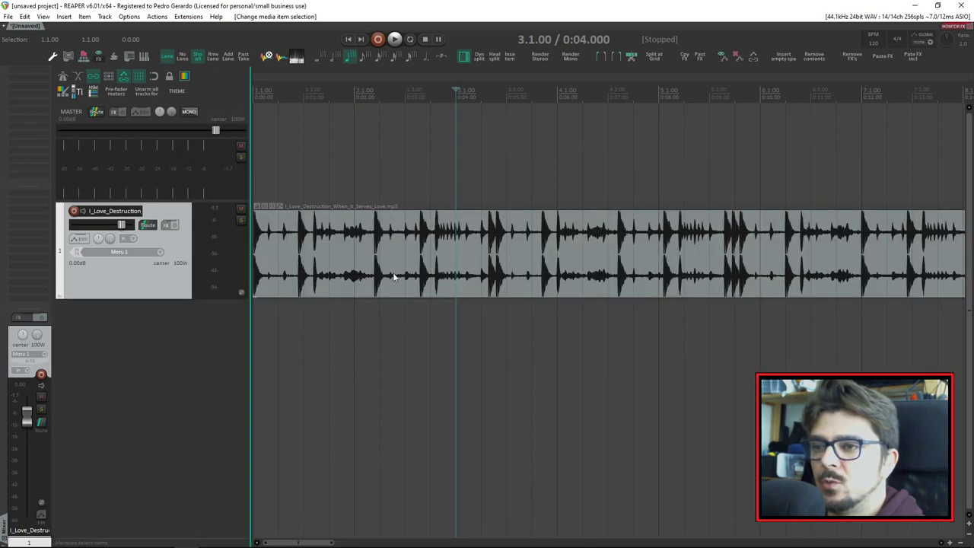
- Lower the audio item's volume to -2.91 dB and move the item to start at about 0.5 seconds
click(432, 260)
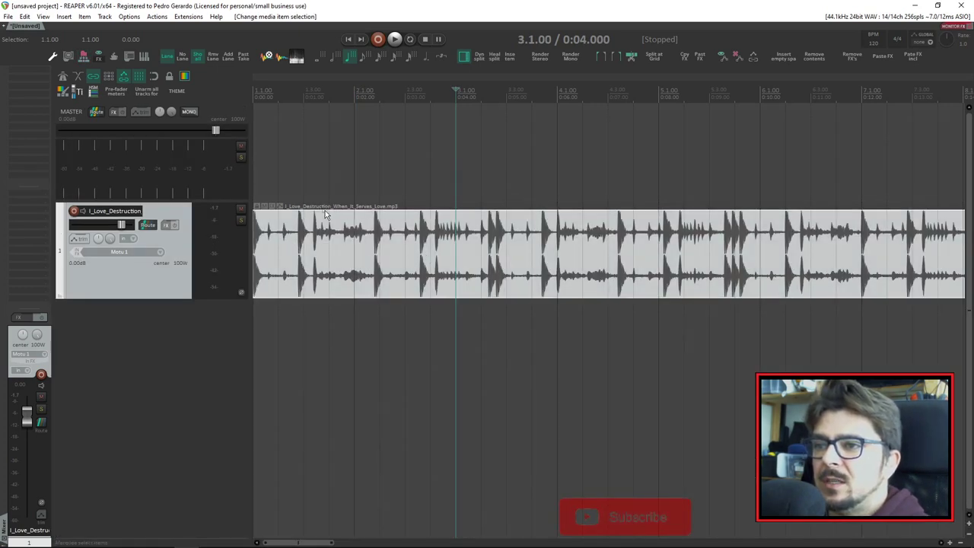
drag(326, 212, 321, 235)
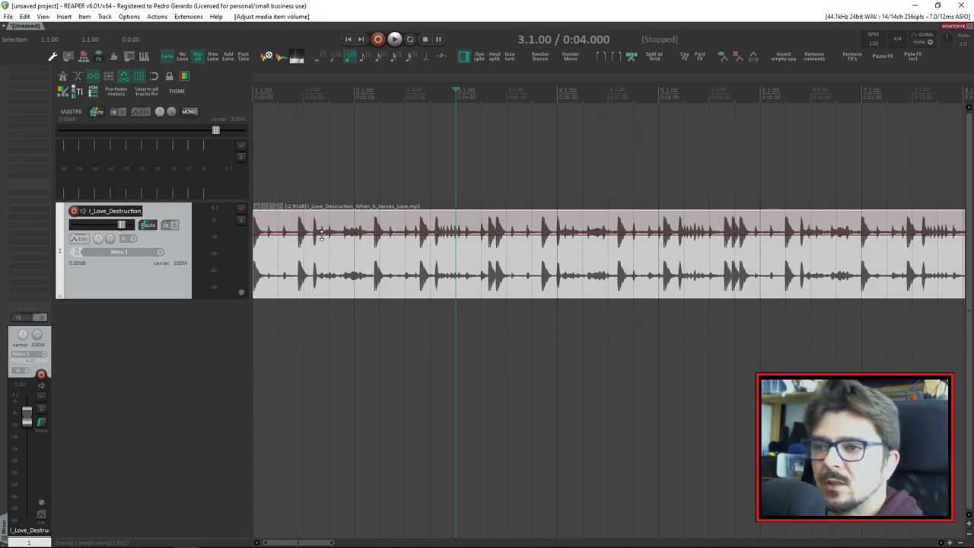
drag(321, 234, 403, 284)
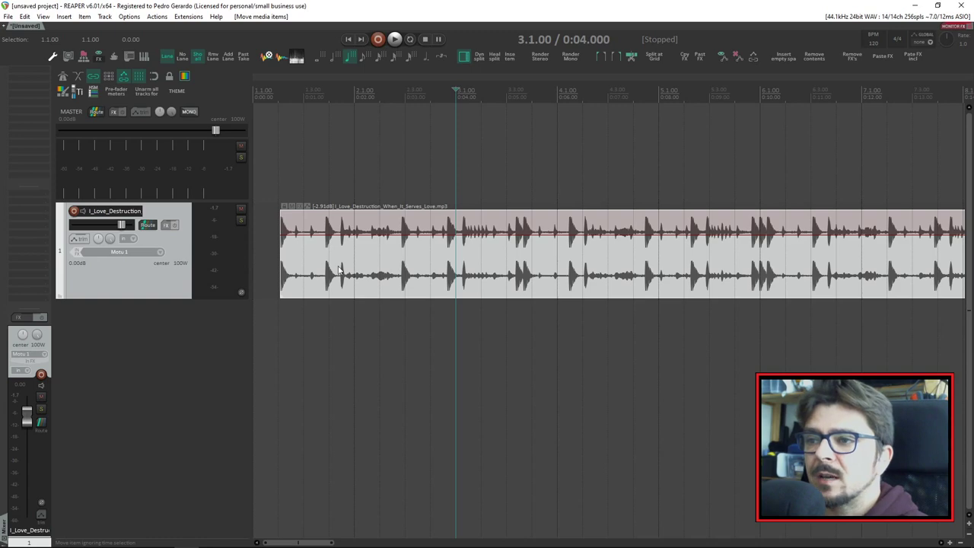
- Examine the stretch marker commands for the selected audio item, including adding, resetting, snapping to grid and removing markers
click(390, 220)
click(362, 260)
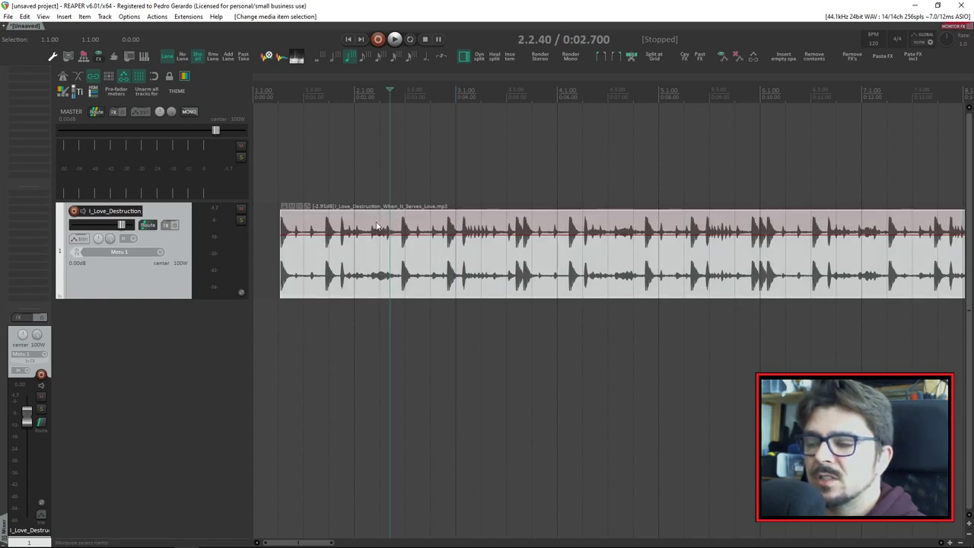
right_click(377, 274)
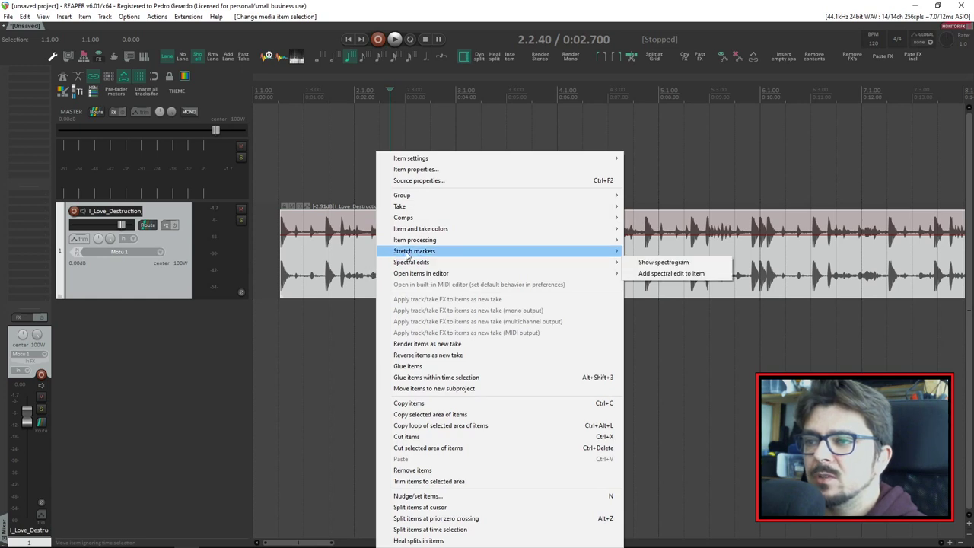
mouse_move(404, 255)
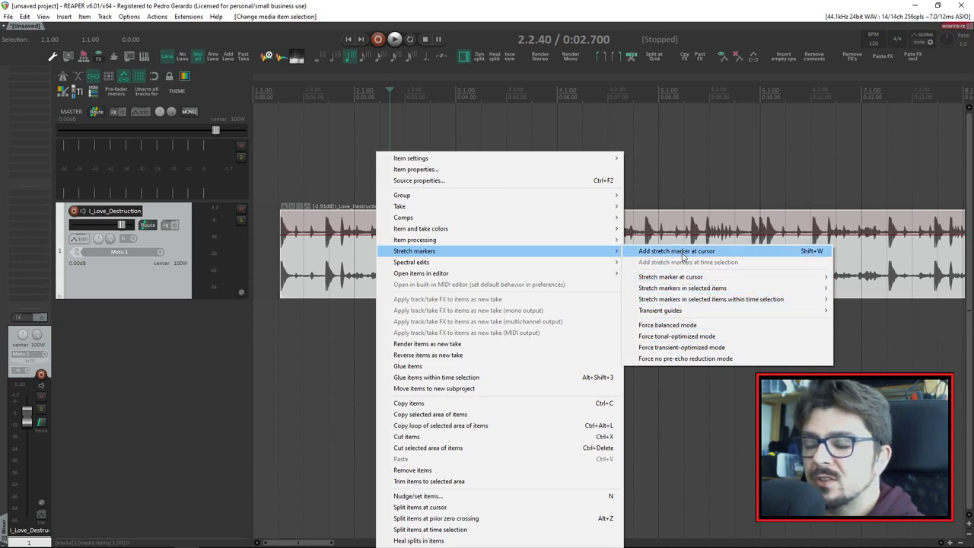
mouse_move(674, 280)
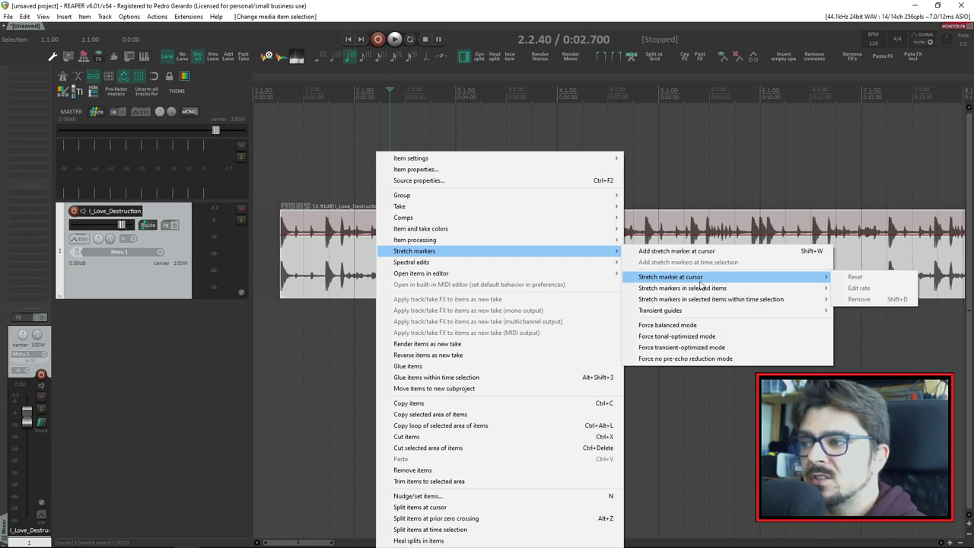
mouse_move(735, 292)
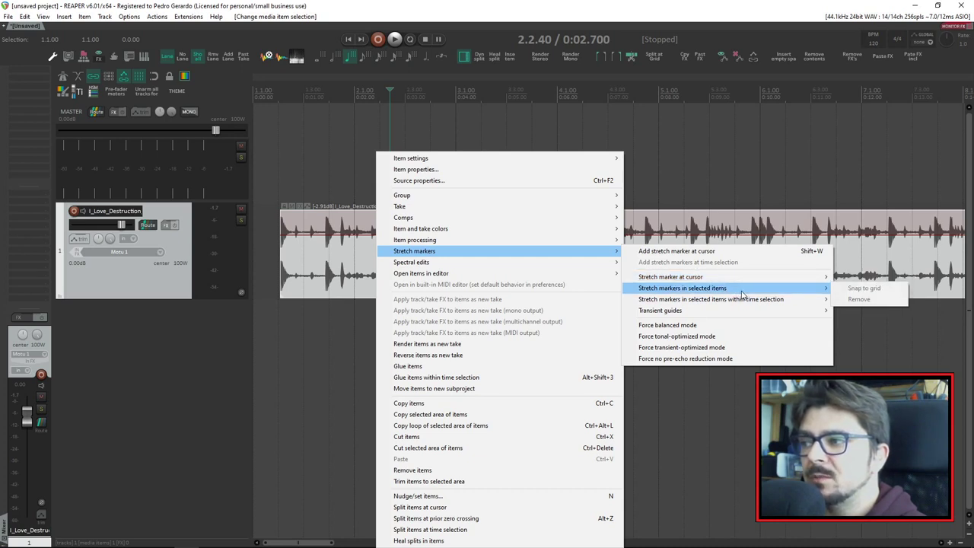
mouse_move(703, 303)
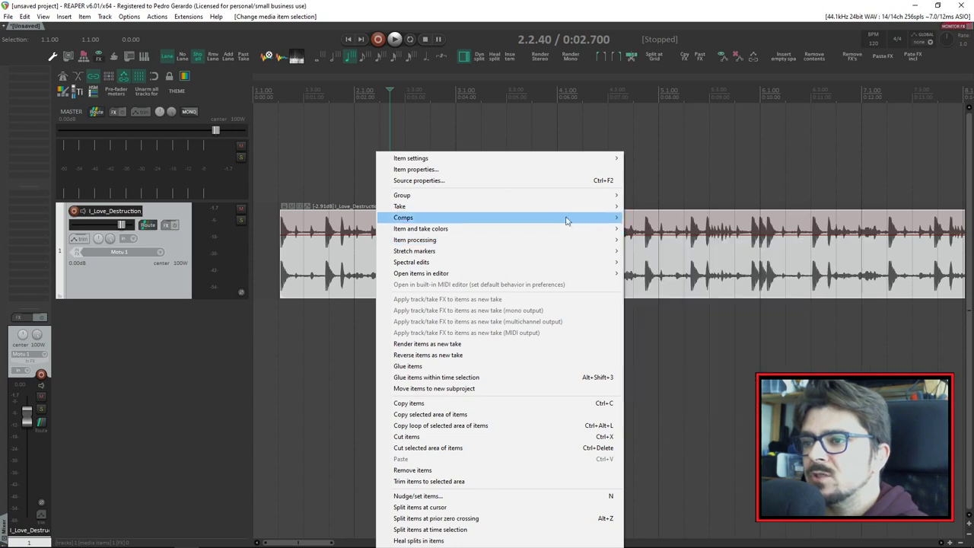
mouse_move(571, 260)
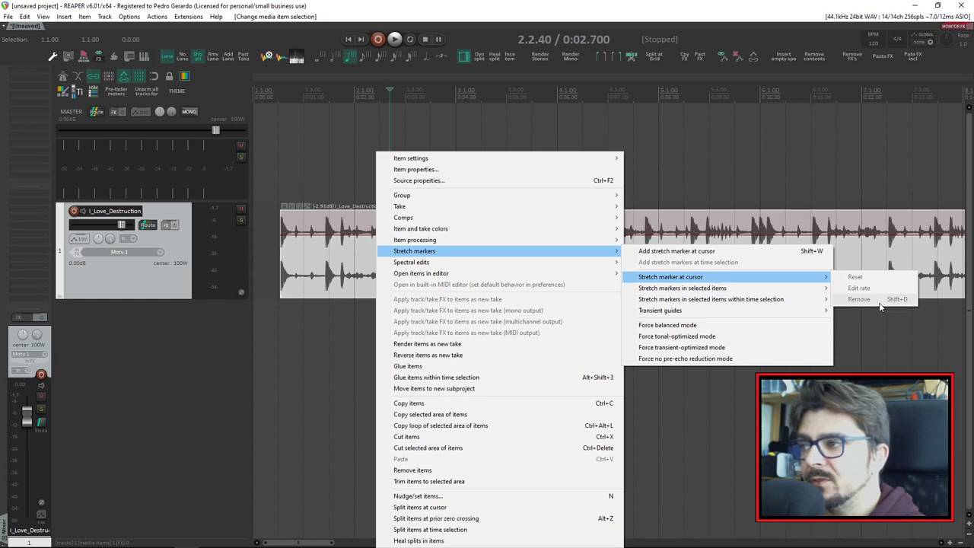
click(700, 179)
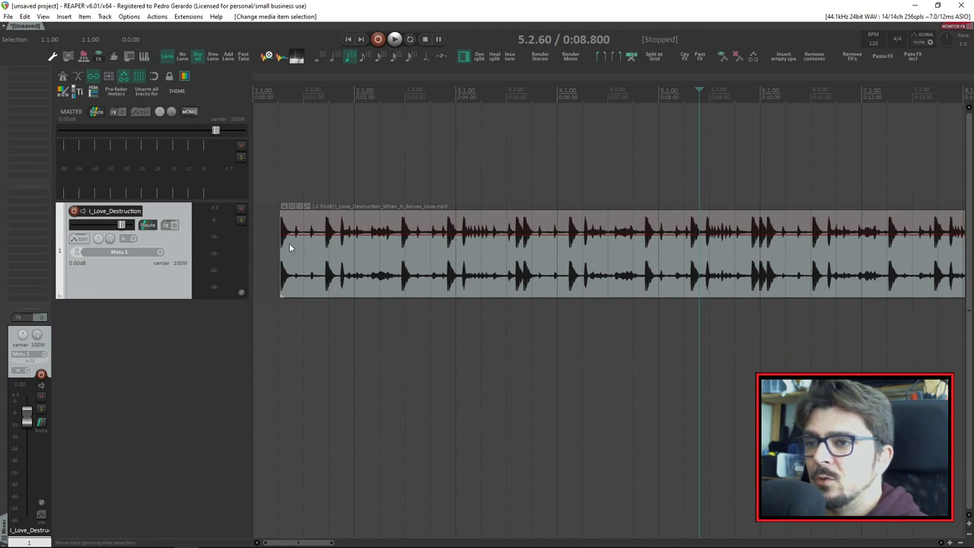
- Set the audio item's volume to -3.50 dB and play it back from 0:00.470, just before it starts
drag(327, 235, 329, 229)
click(287, 275)
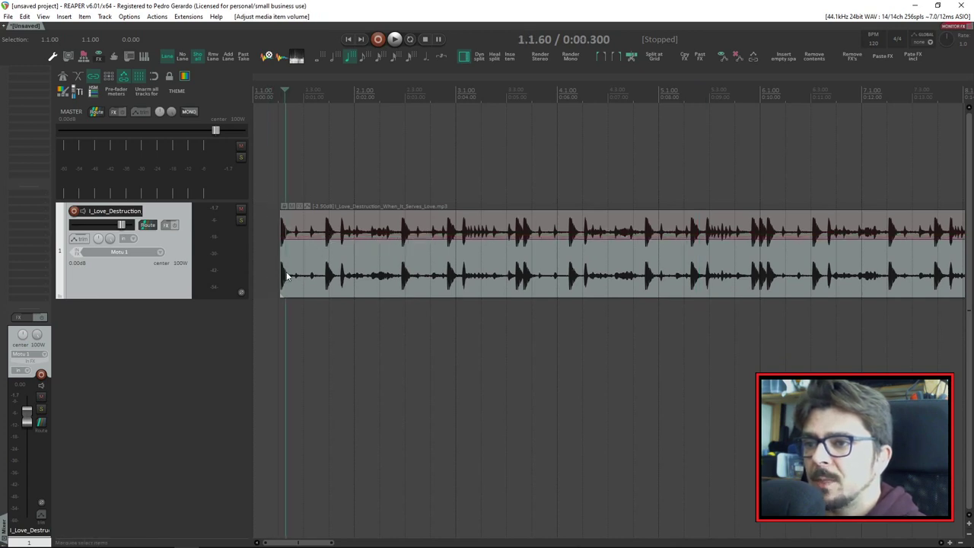
click(276, 272)
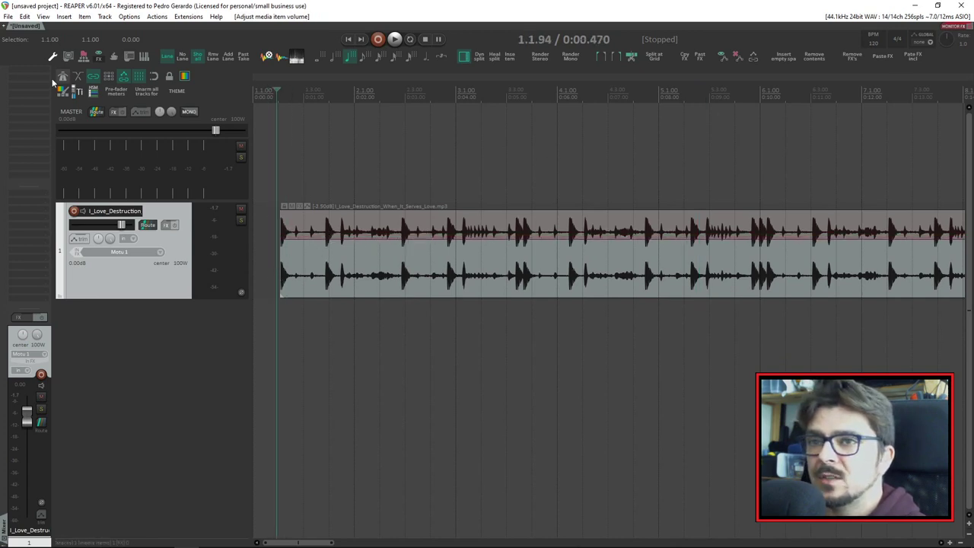
key(space)
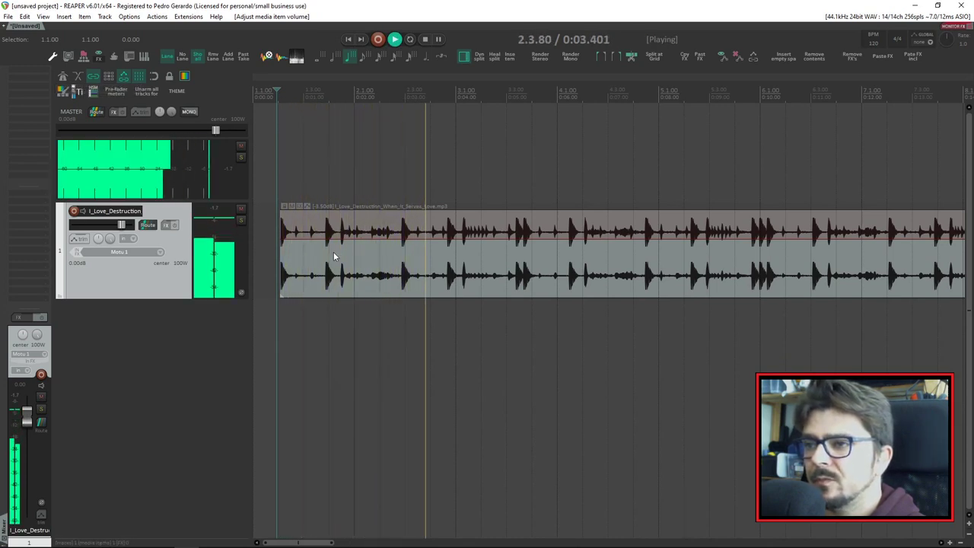
key(space)
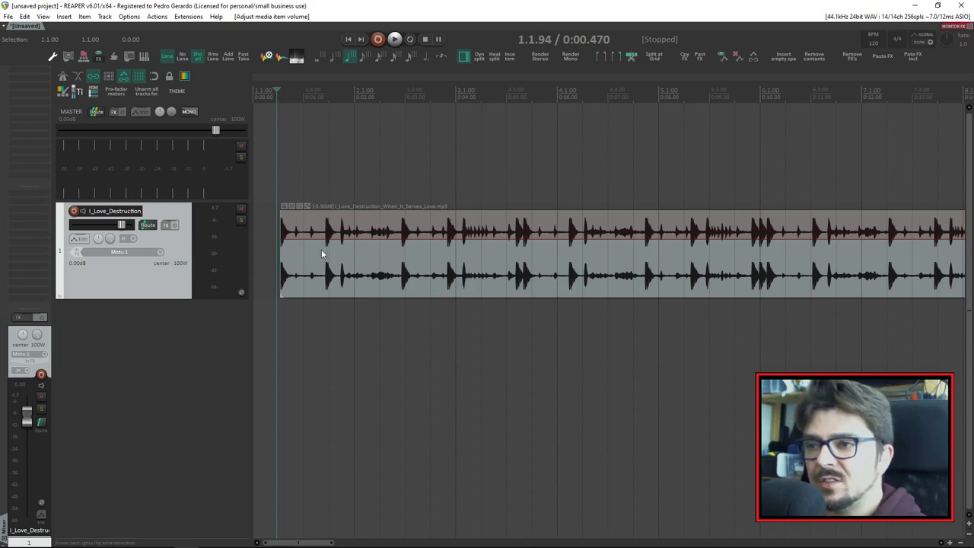
- Place the edit cursor at the item's first hit, at 0:00.520, and play back from there to compare it with the grid
drag(277, 269, 278, 270)
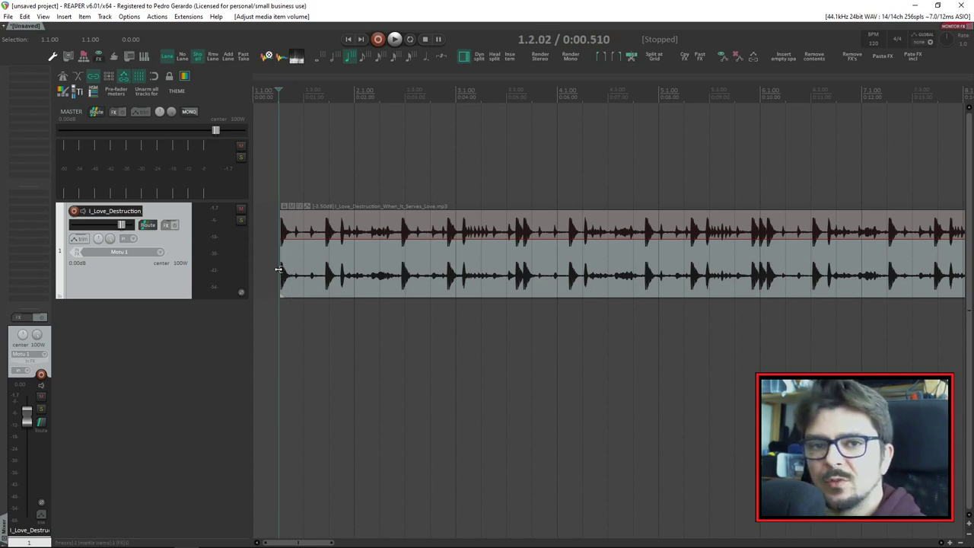
drag(278, 269, 452, 262)
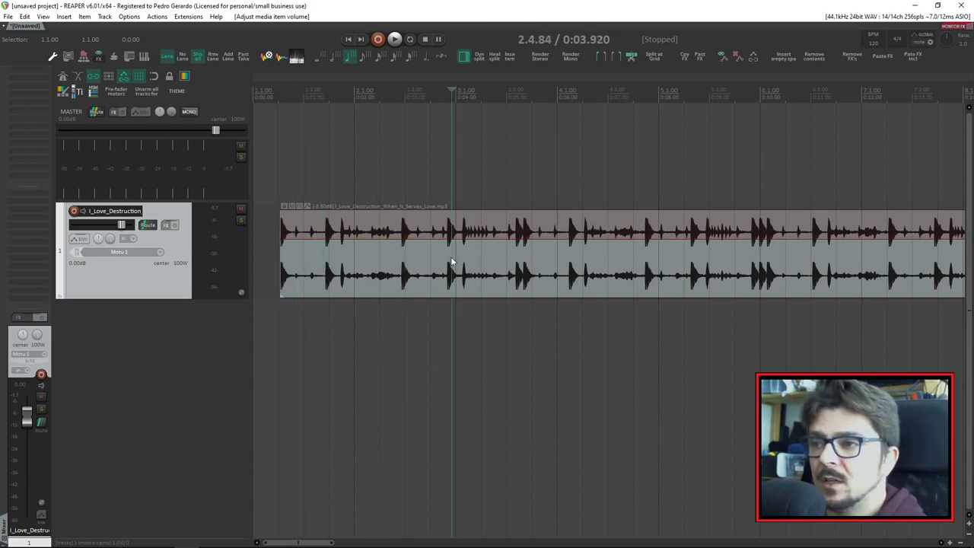
drag(285, 265, 279, 267)
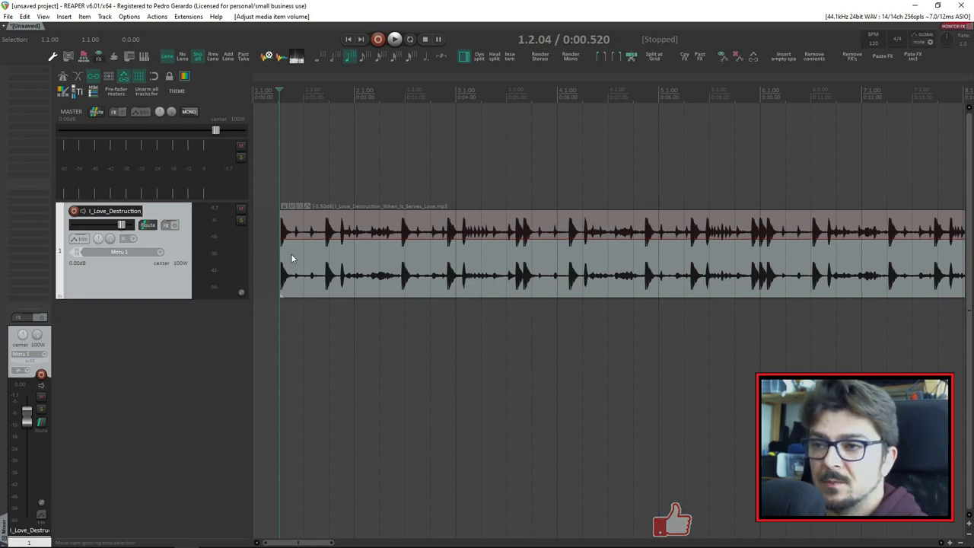
key(space)
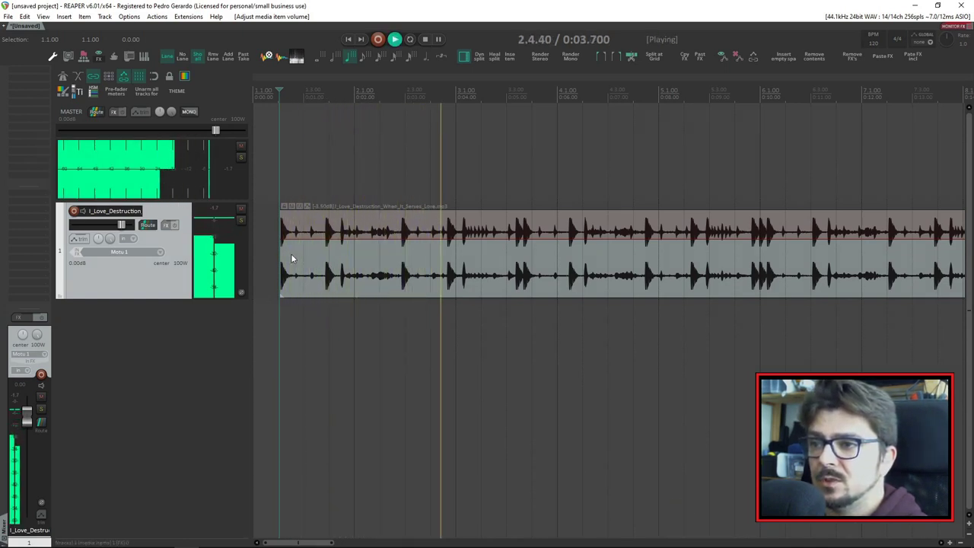
click(300, 257)
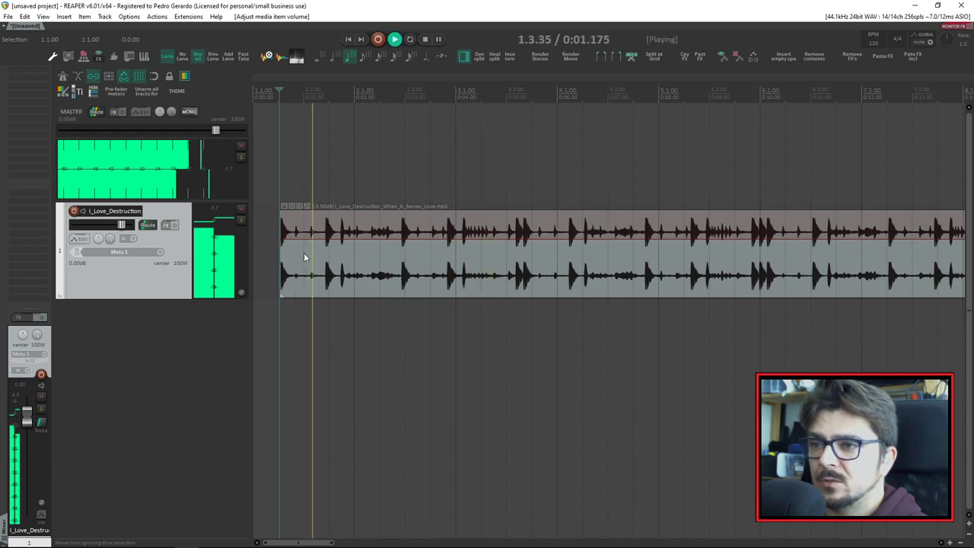
key(space)
click(309, 256)
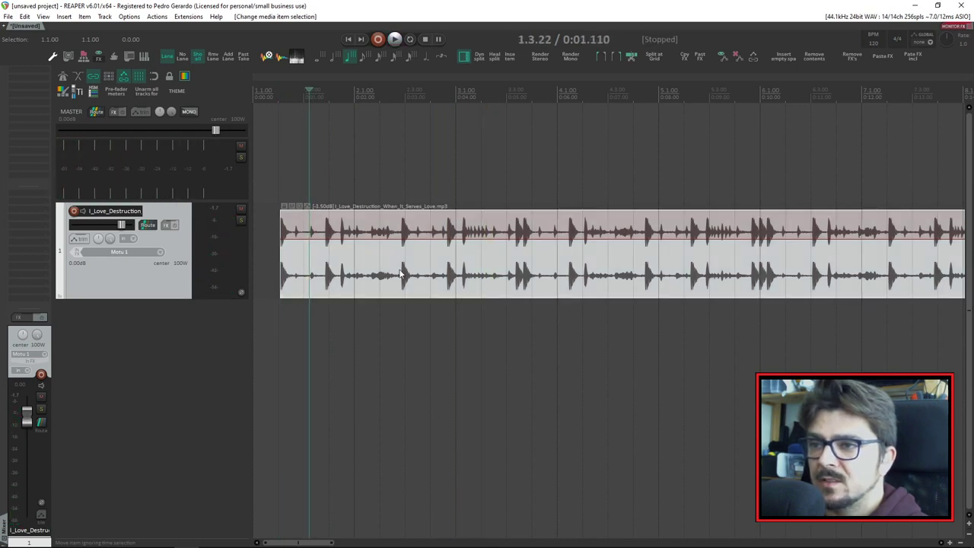
- Audition the item's opening, add a stretch marker at 0:01.130, and place the edit cursor on the next hit at 0:01.460
click(374, 251)
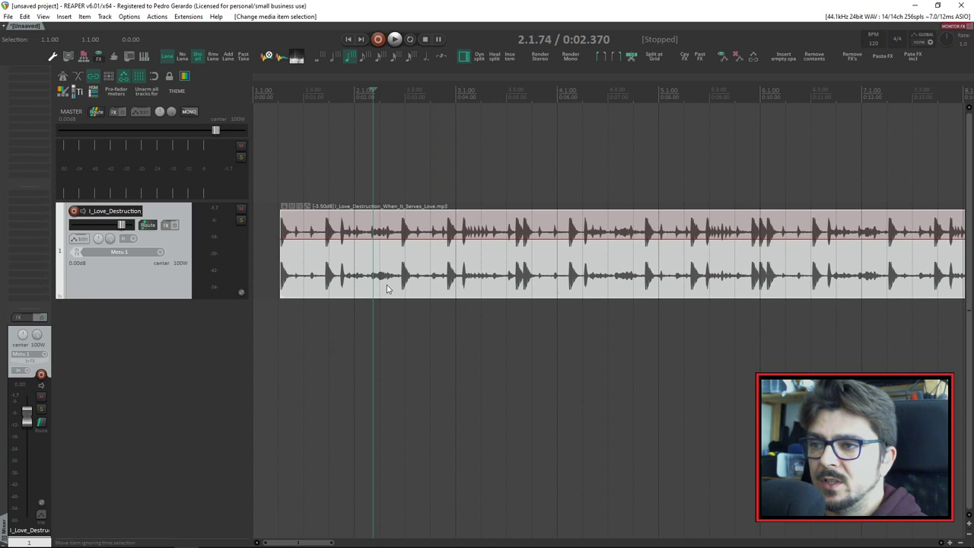
click(332, 270)
click(323, 272)
click(313, 274)
click(270, 277)
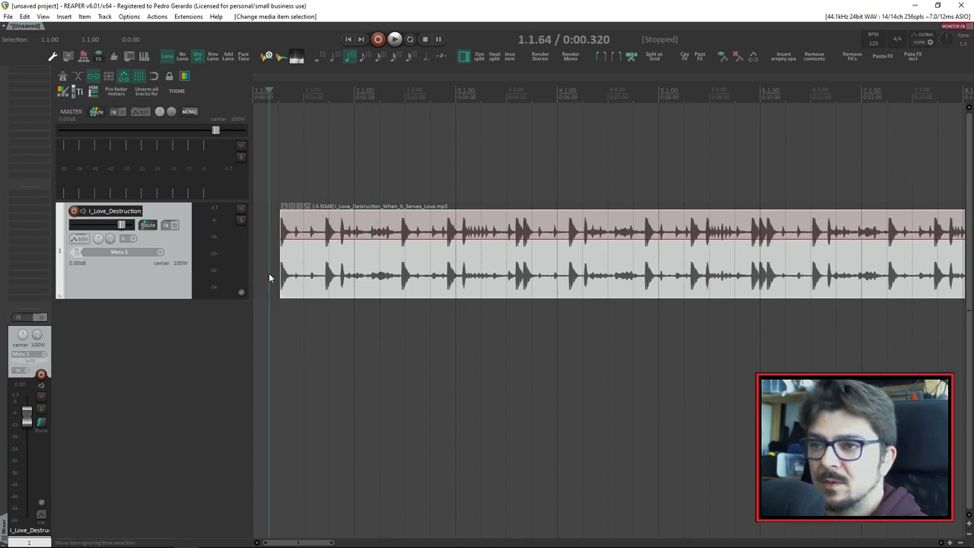
key(space)
click(310, 260)
key(space)
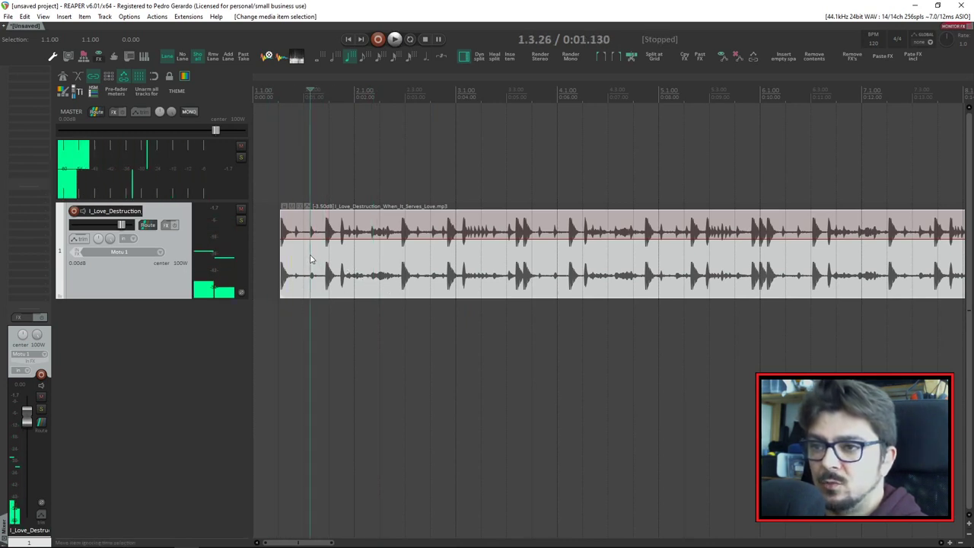
key(w)
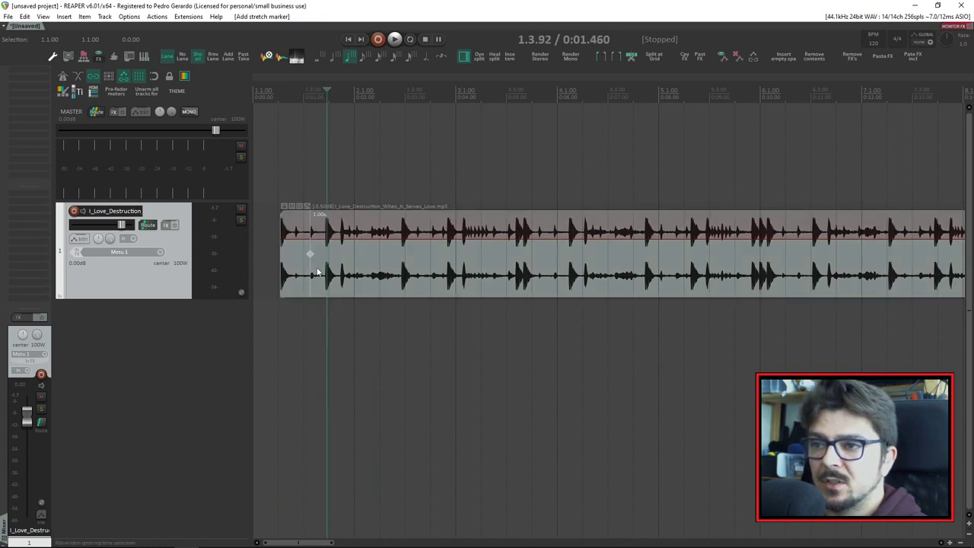
click(327, 276)
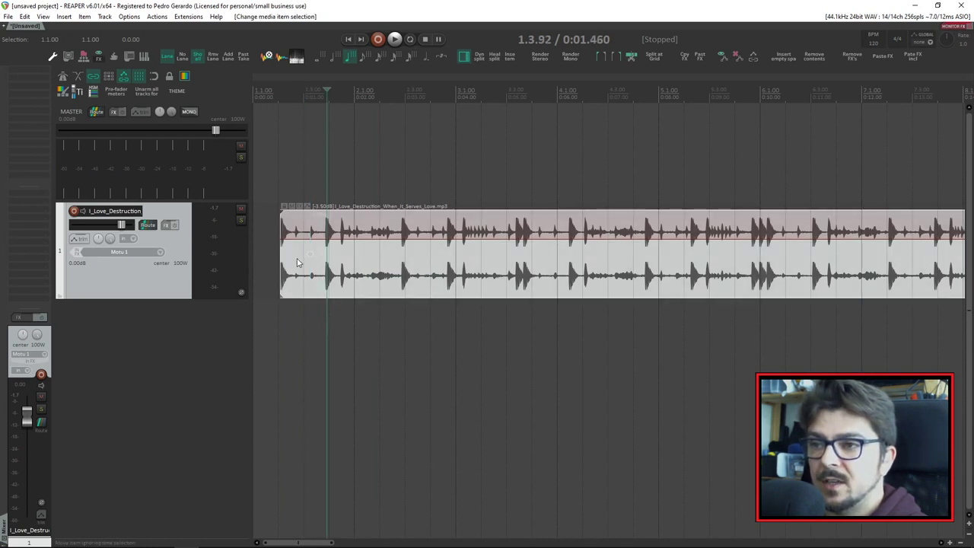
- Audition the item from its start, add a stretch marker on the hit at 0:01.740, and continue playback from there
click(281, 267)
key(space)
key(space)
key(space)
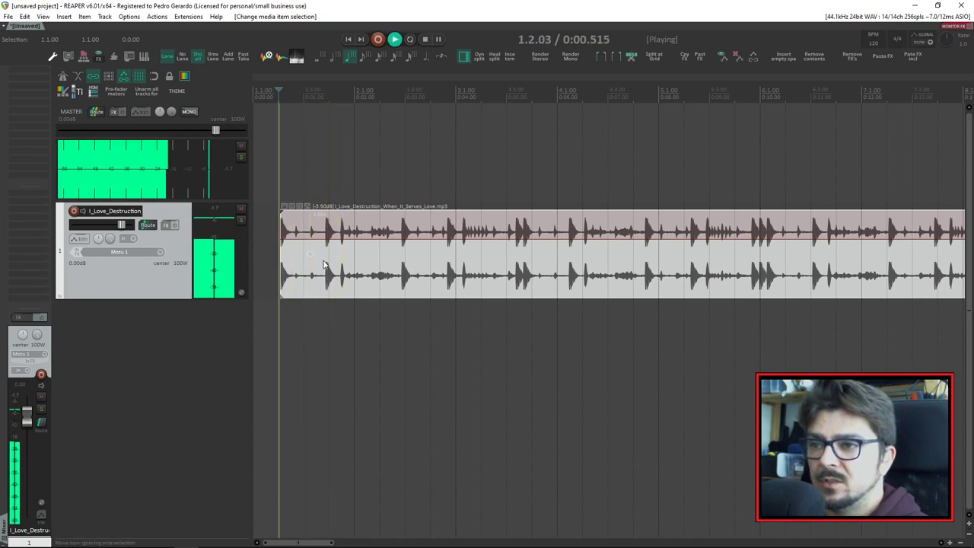
key(space)
key(shift+w)
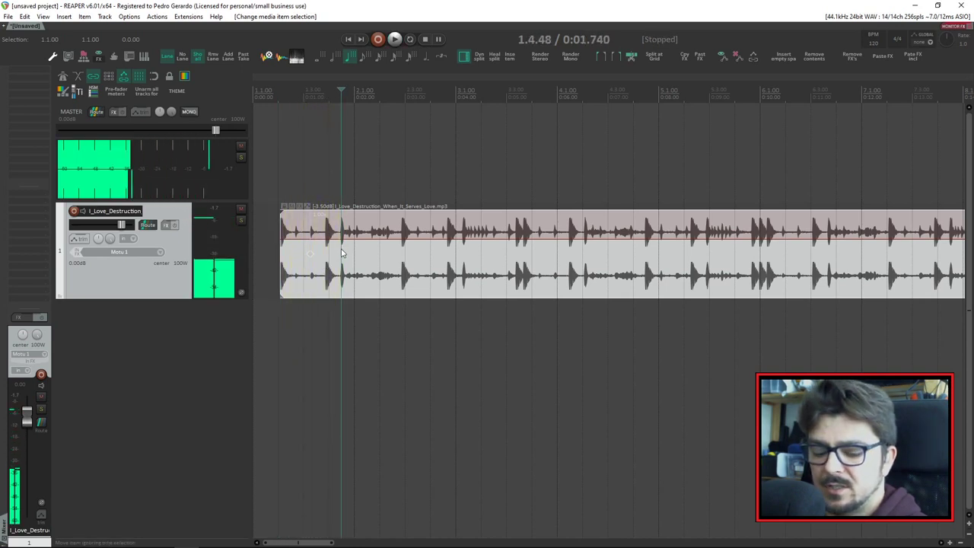
key(space)
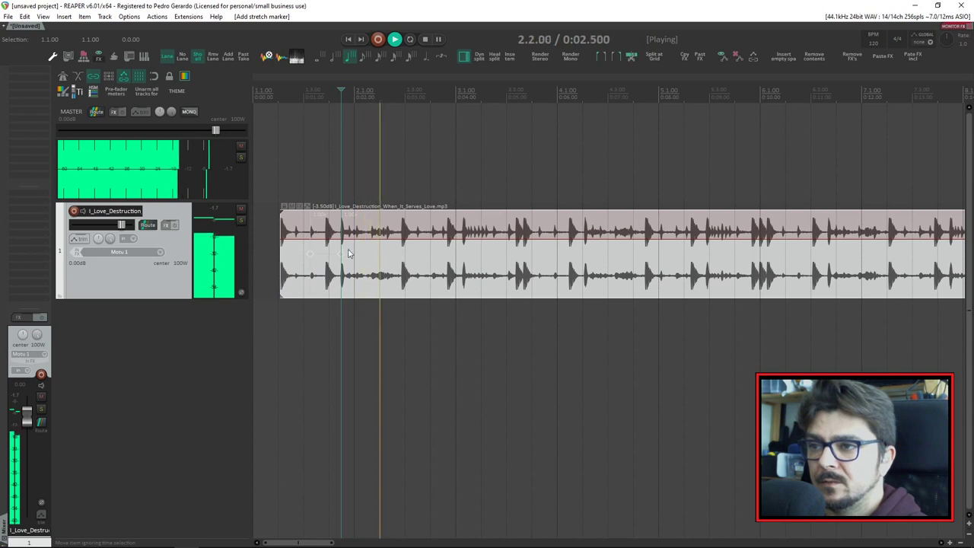
- Add stretch markers on the next two beats, the last at about 0:02.93, auditioning from the item's start
key(space)
click(373, 254)
click(283, 268)
key(space)
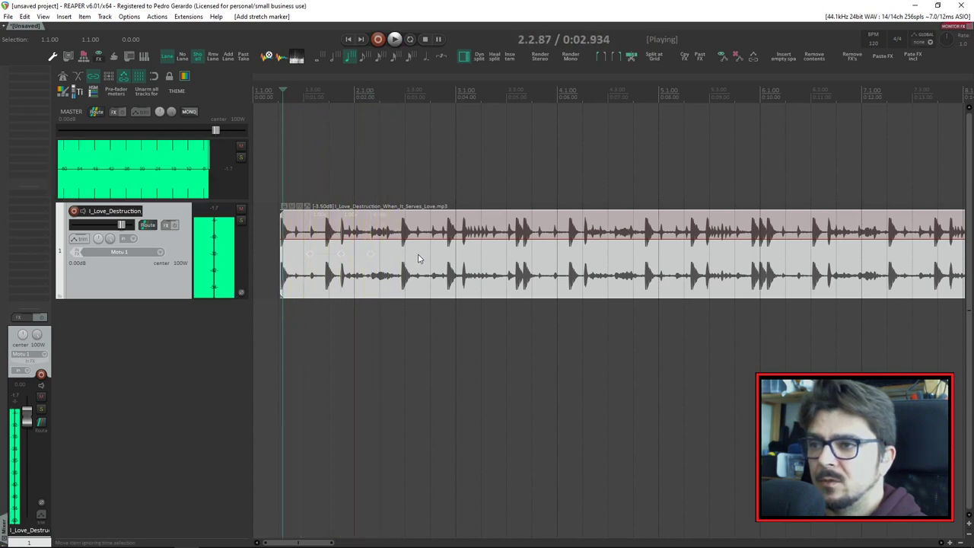
key(space)
click(383, 274)
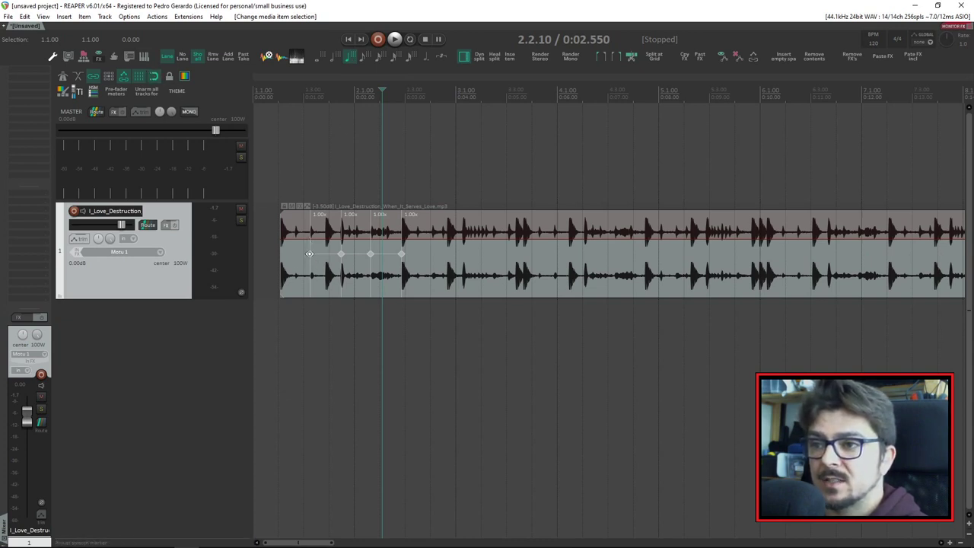
- Move the four stretch markers onto the grid lines at 0:01.000, 0:01.500, 0:02.000 and 0:02.500, playing back to check
mouse_move(309, 253)
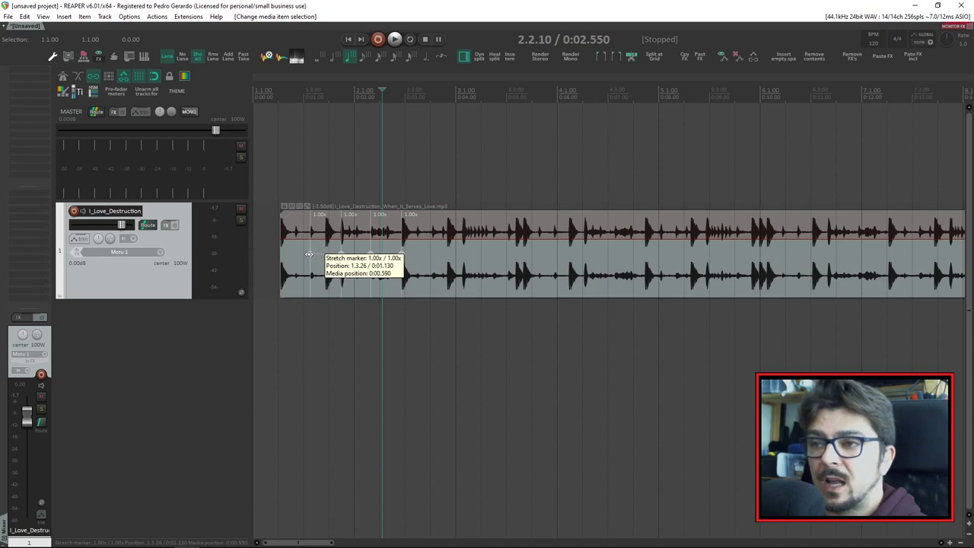
drag(309, 253, 382, 253)
click(290, 261)
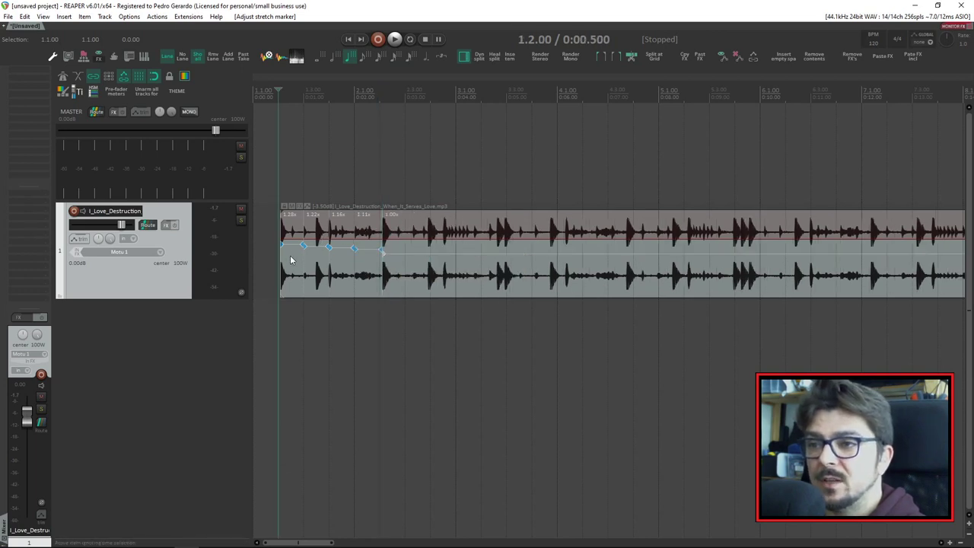
key(space)
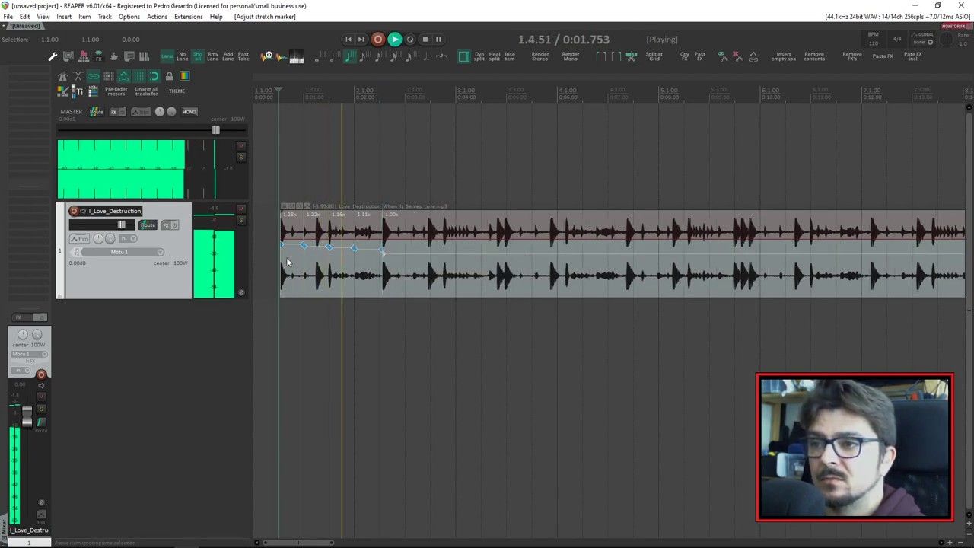
key(space)
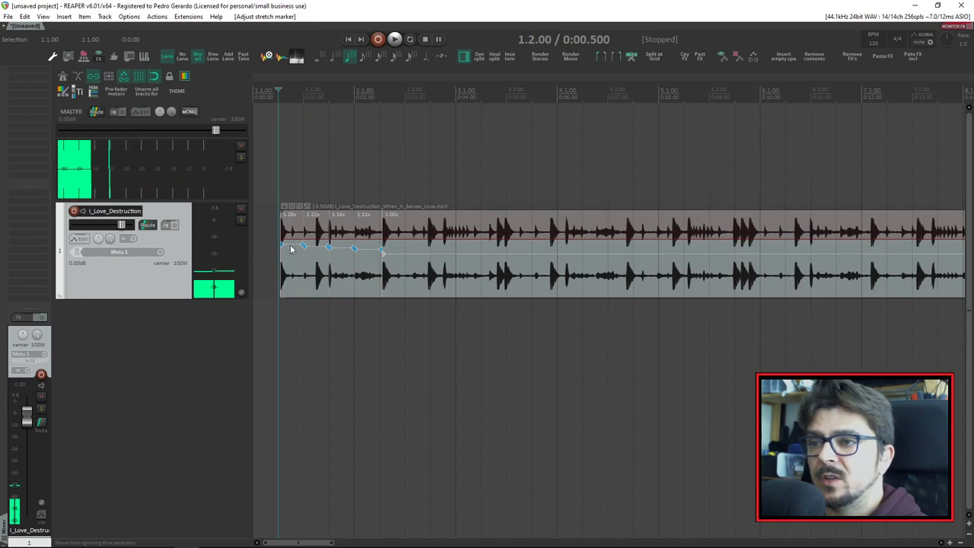
drag(383, 254, 380, 254)
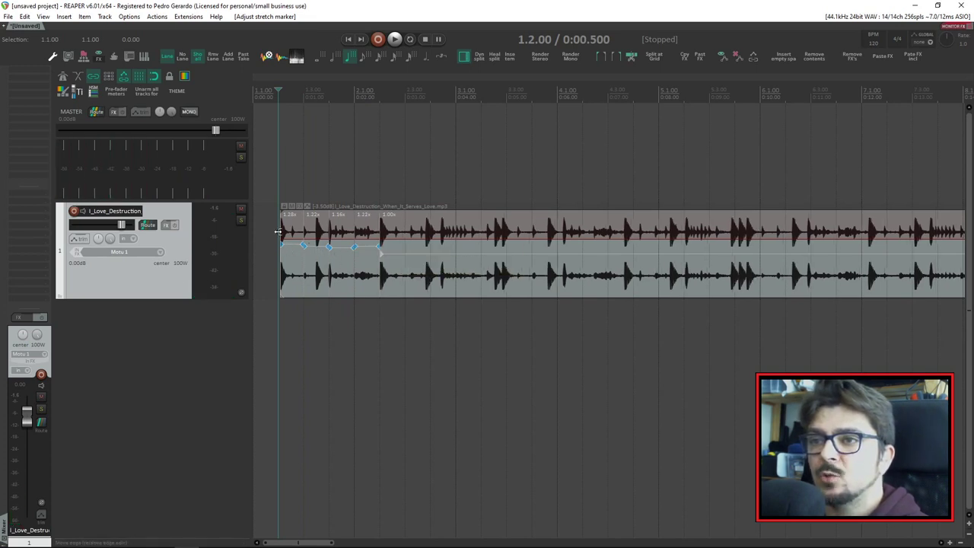
- Make a time selection from 1.2.00 to 2.2.00 and play back the stretched section against the grid
drag(280, 191, 379, 196)
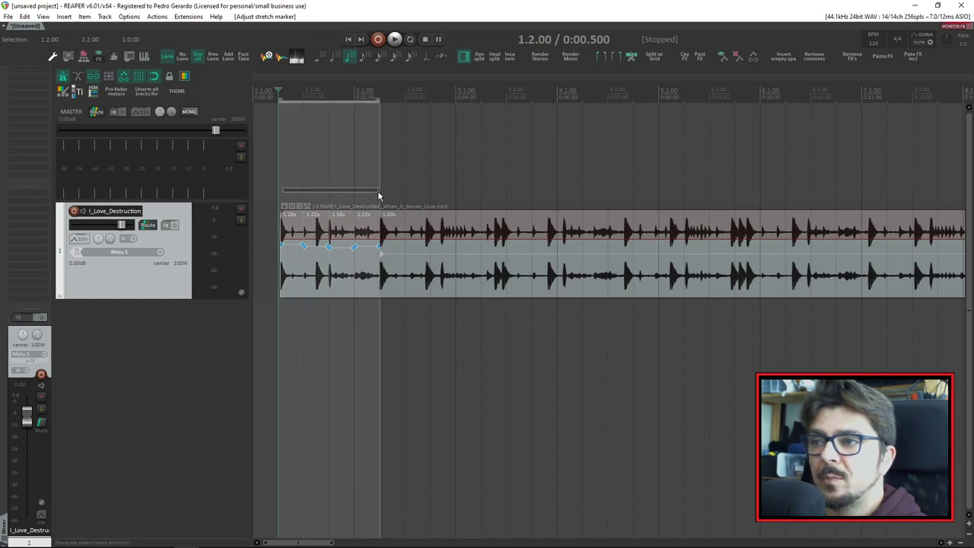
key(space)
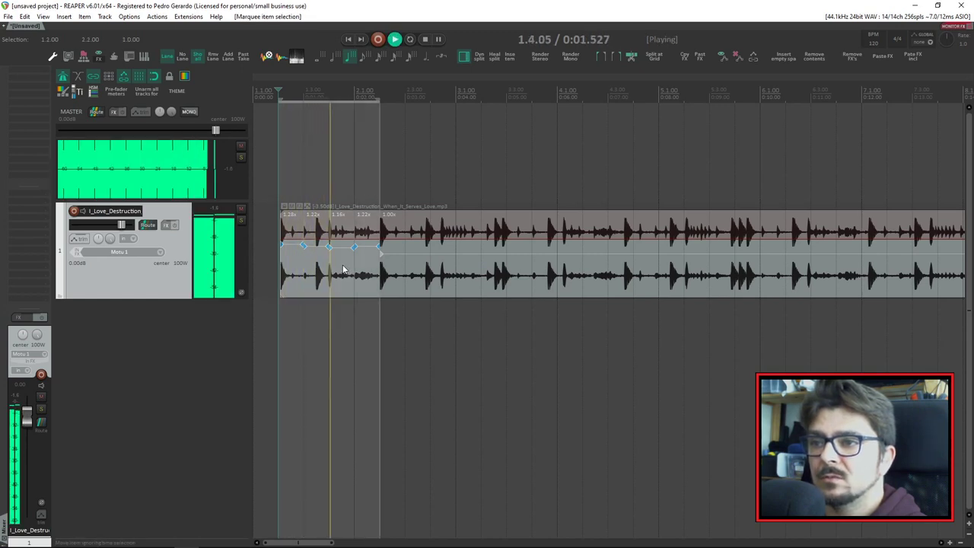
key(space)
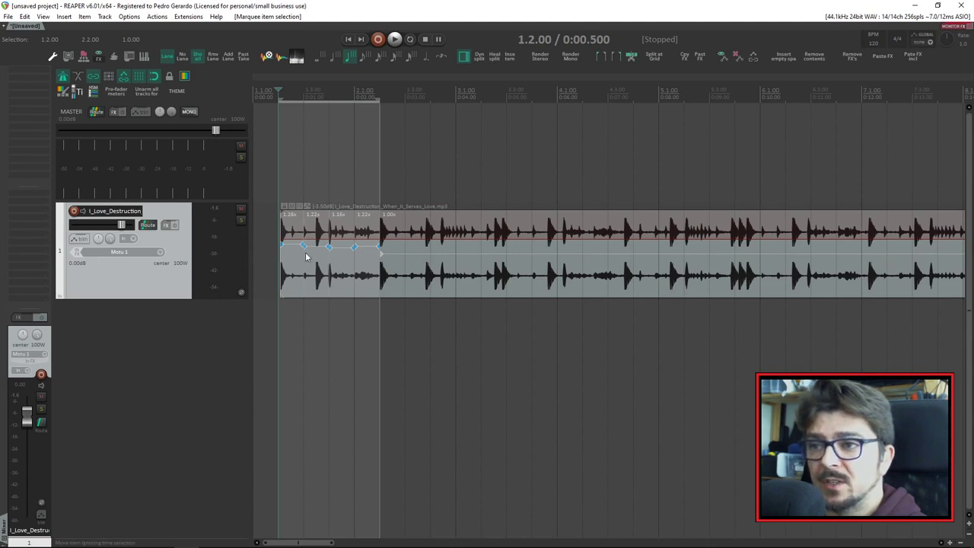
- Move the audio item so it starts at 1.2.00, and realign its stretch markers with the grid lines up to 2.2.00
scroll(318, 223, up, 5)
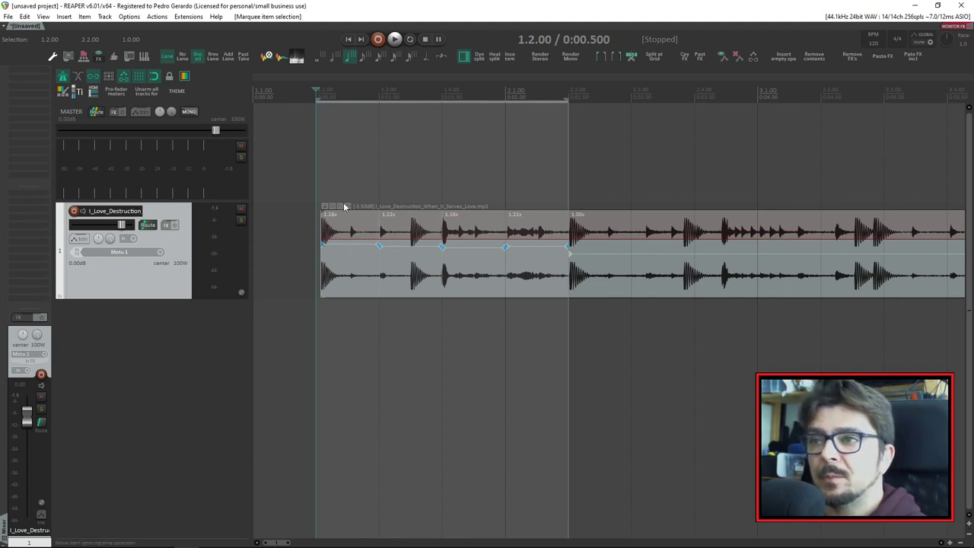
drag(426, 290, 420, 289)
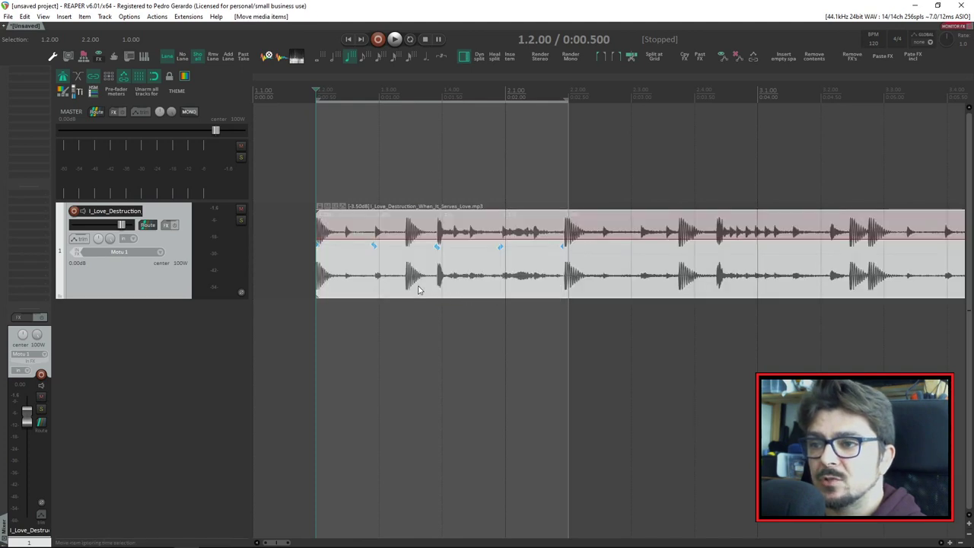
drag(374, 245, 409, 252)
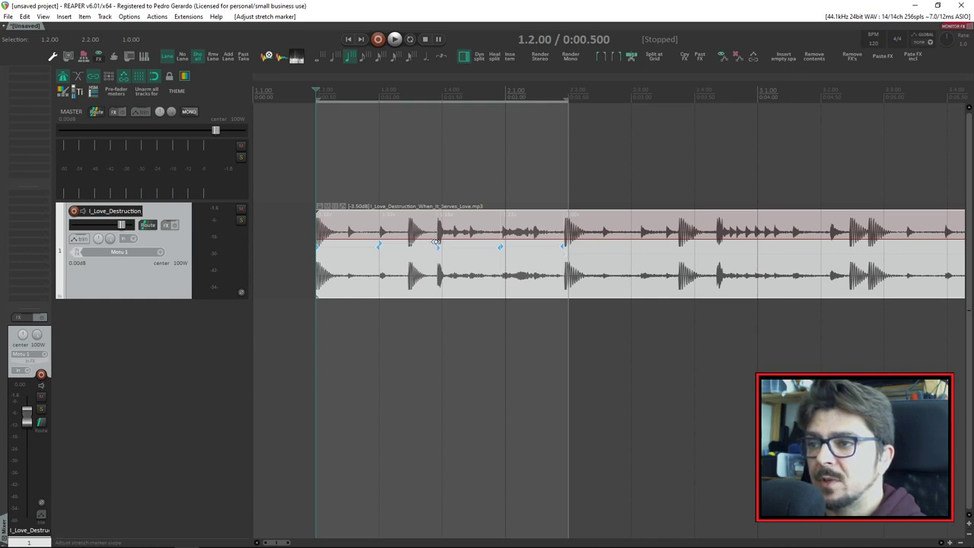
drag(438, 247, 568, 246)
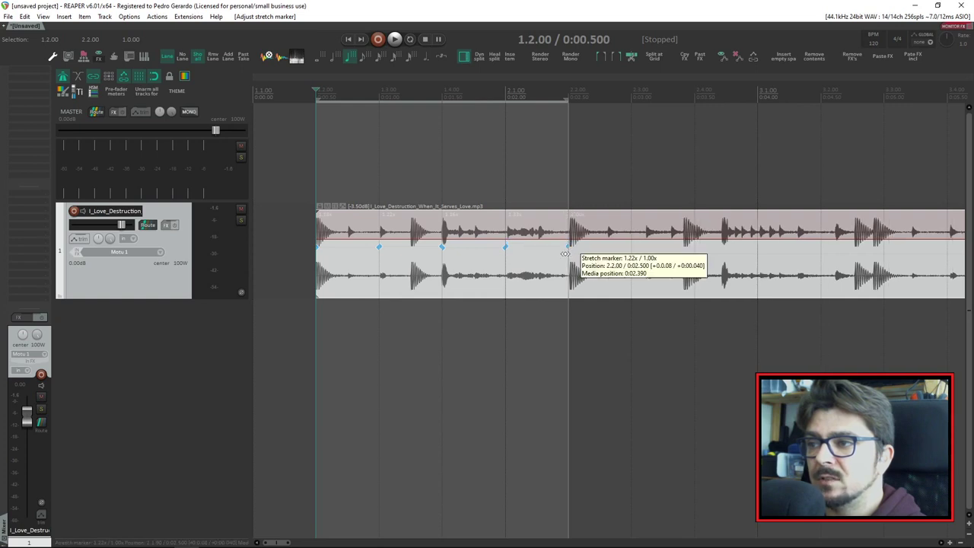
- Turn on repeat and loop playback of the section from 1.2.00 to 2.2.00
key(Escape)
drag(313, 257, 569, 263)
click(410, 39)
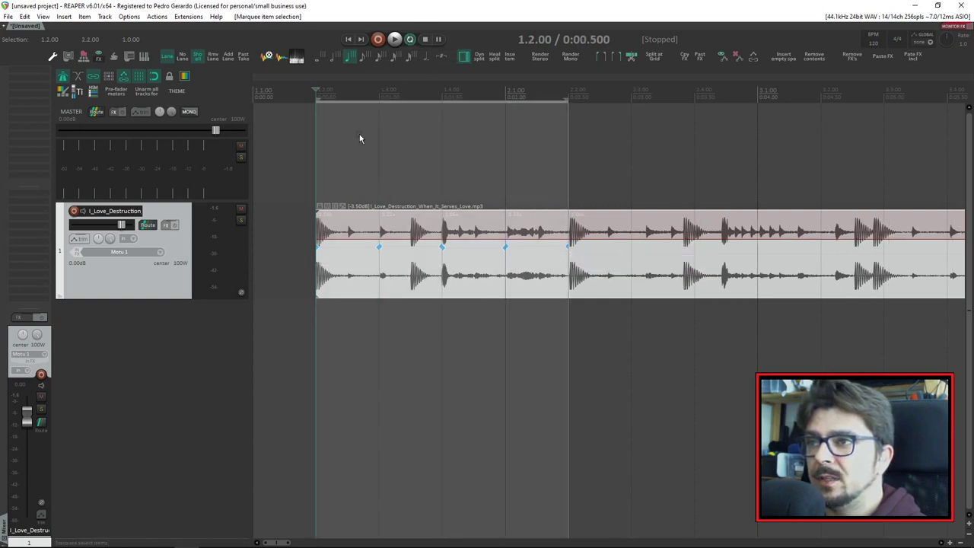
key(space)
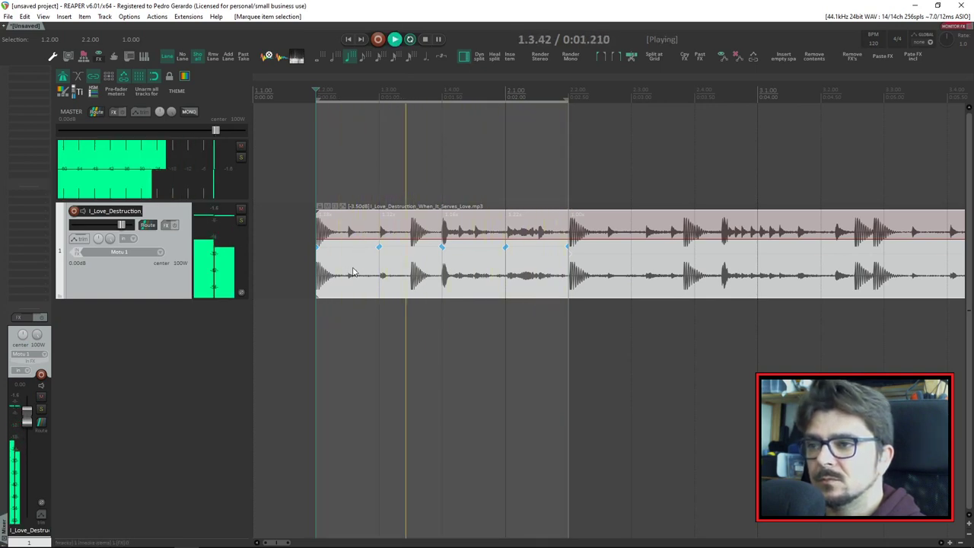
key(space)
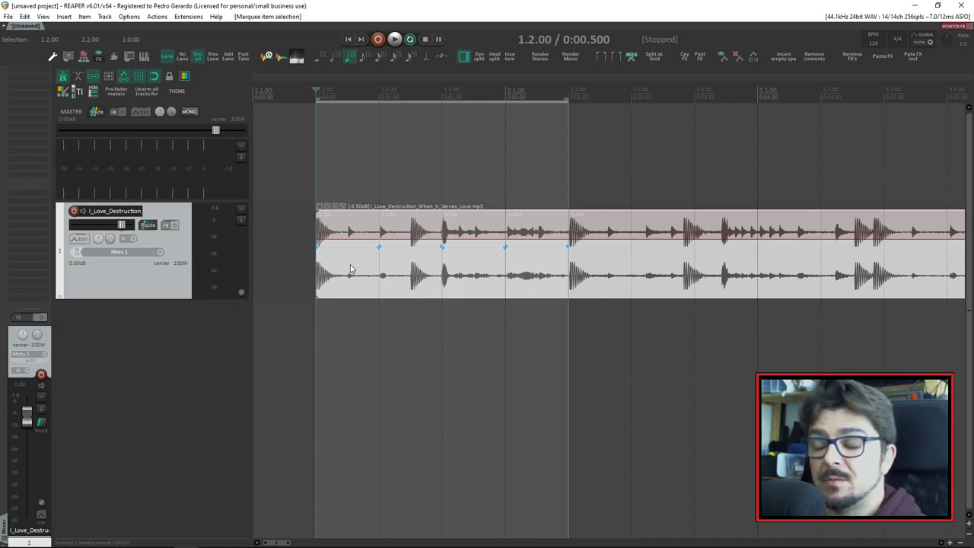
- Review the item's stretch marker commands and remove the stretch marker at 0:01.000
scroll(351, 268, down, 8)
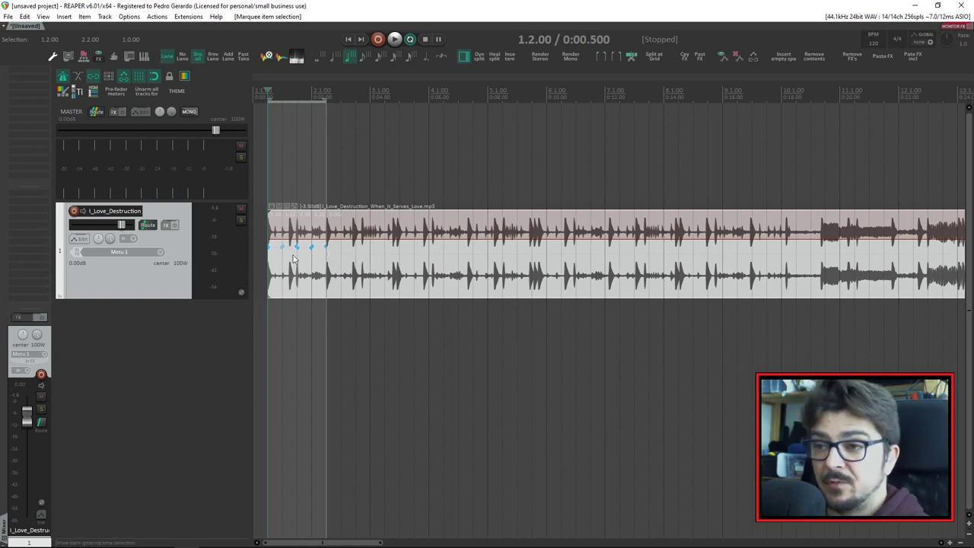
scroll(340, 274, up, 3)
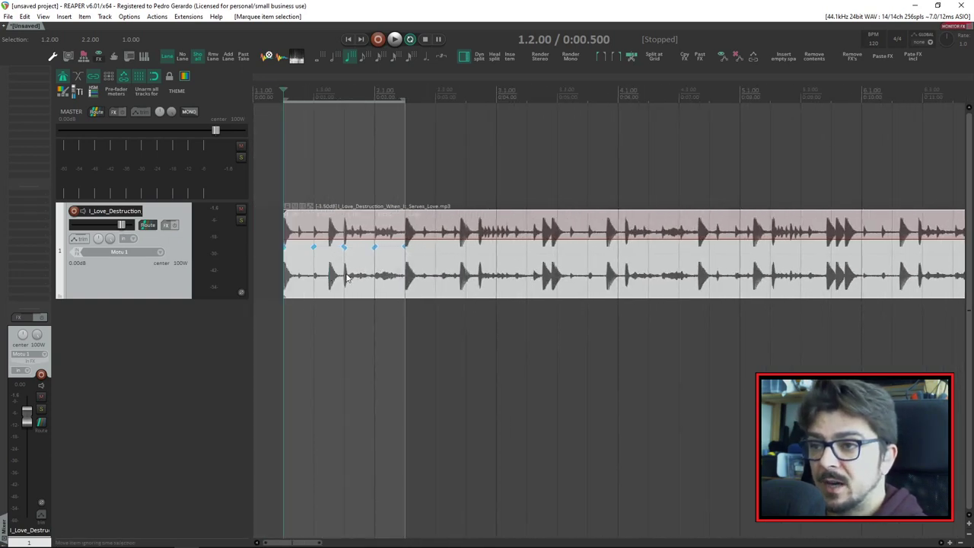
right_click(328, 276)
mouse_move(349, 251)
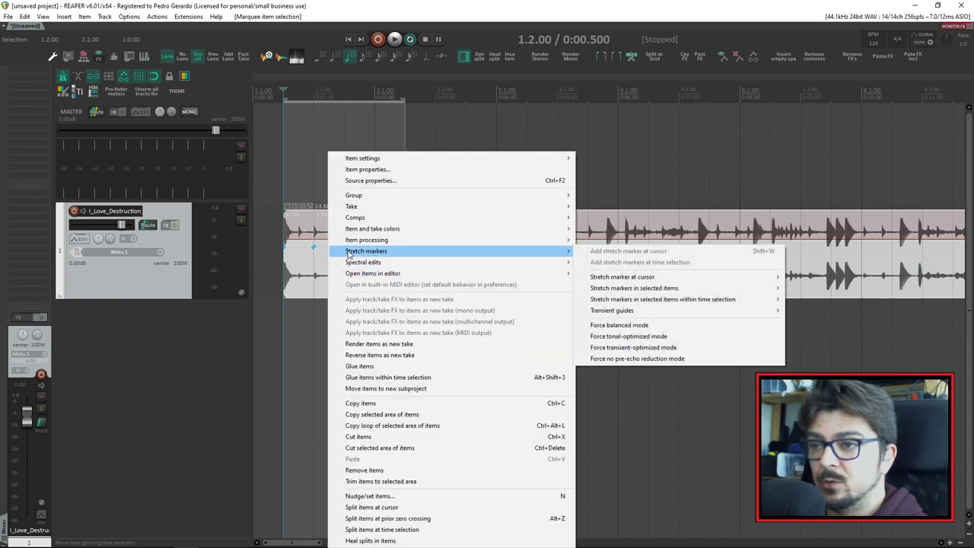
mouse_move(706, 294)
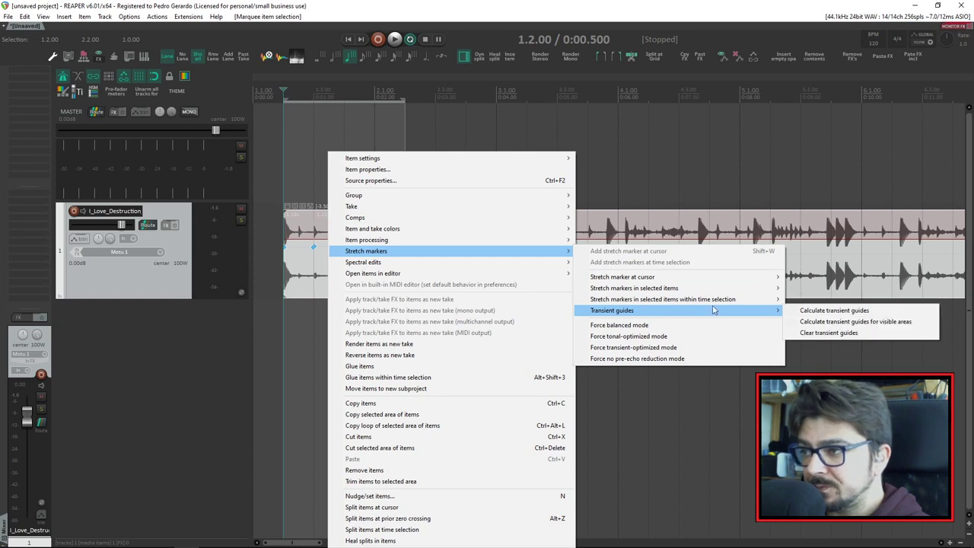
mouse_move(727, 280)
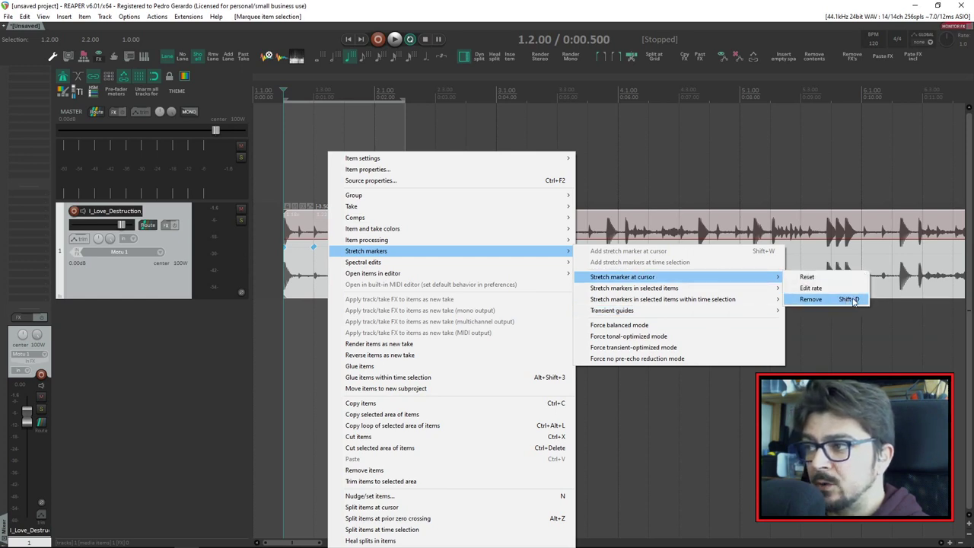
click(315, 246)
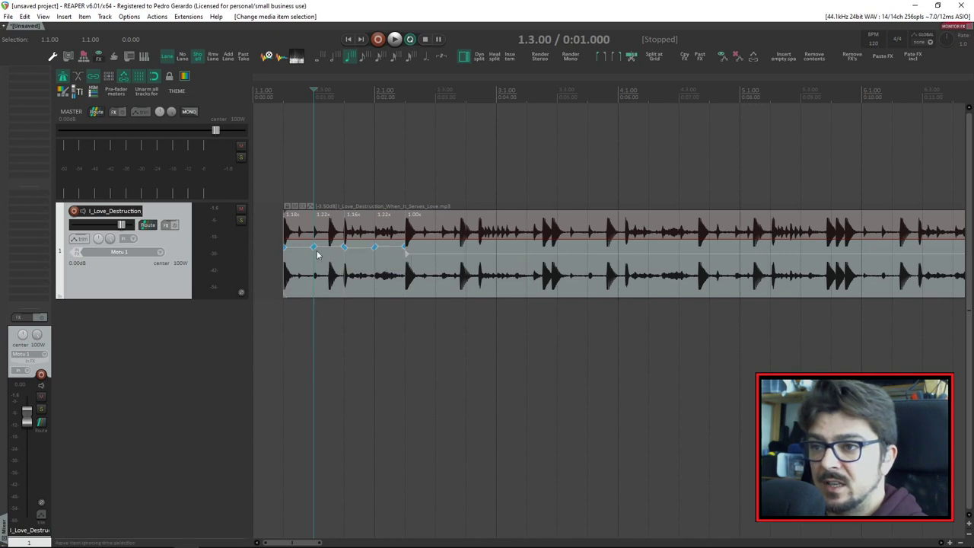
click(314, 245)
key(Delete)
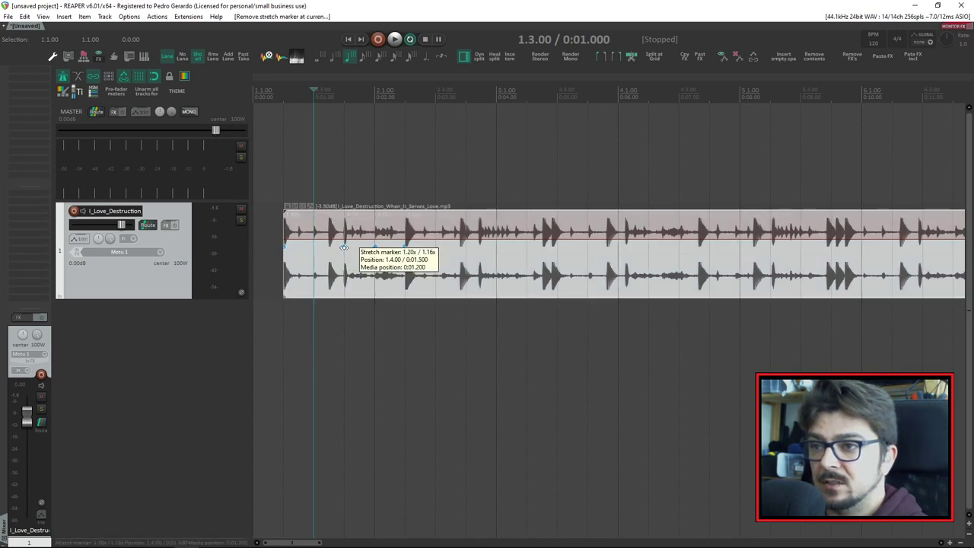
- Remove the stretch markers at 0:01.500, 0:02.000 and 0:02.500, as well as the one at the item's start
click(344, 246)
key(Delete)
click(376, 248)
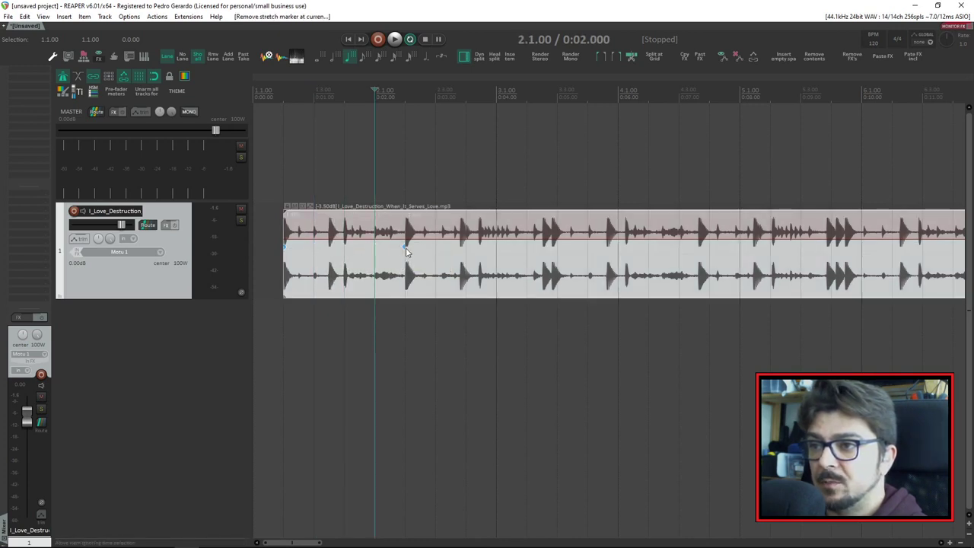
click(405, 248)
key(Delete)
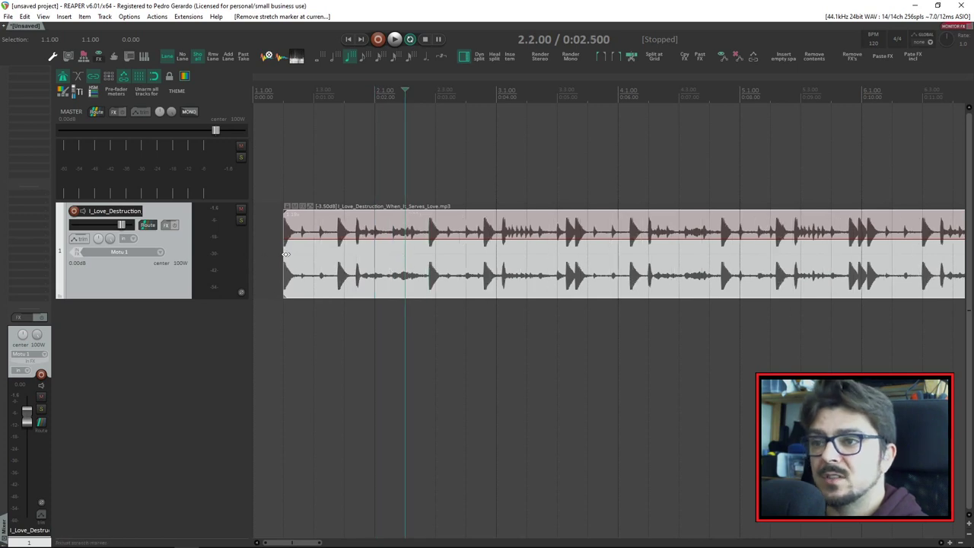
click(286, 253)
click(344, 270)
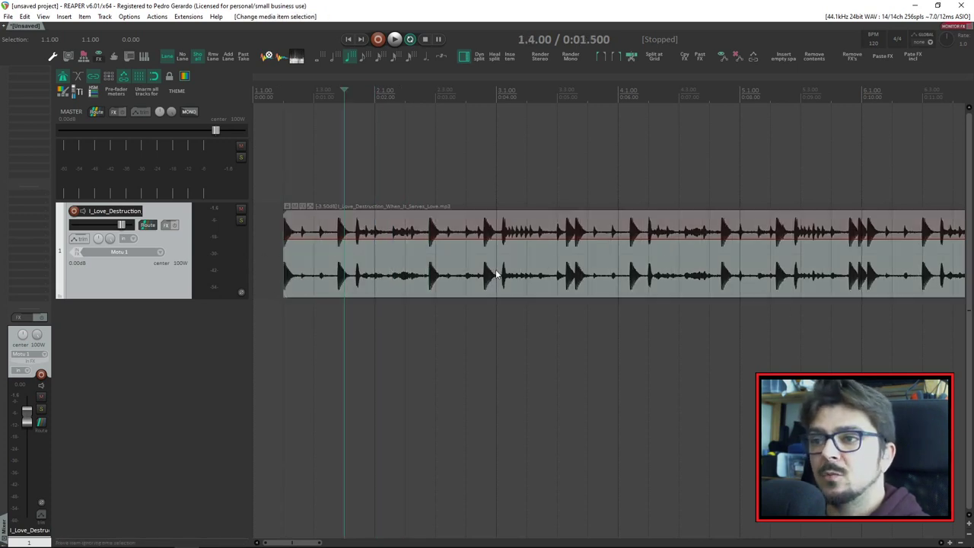
- Place the edit cursor at 0:00.500 and play back the unstretched item to compare it with the grid
click(283, 275)
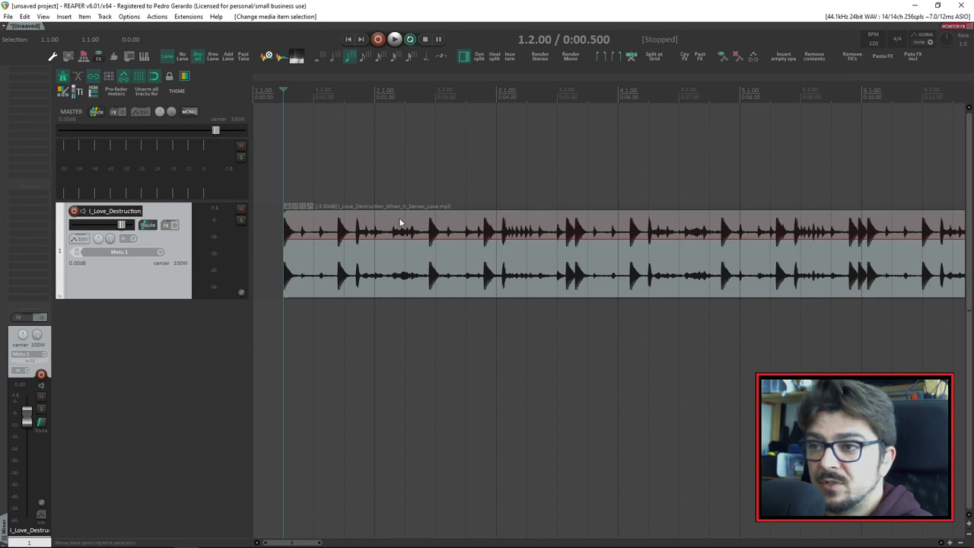
key(space)
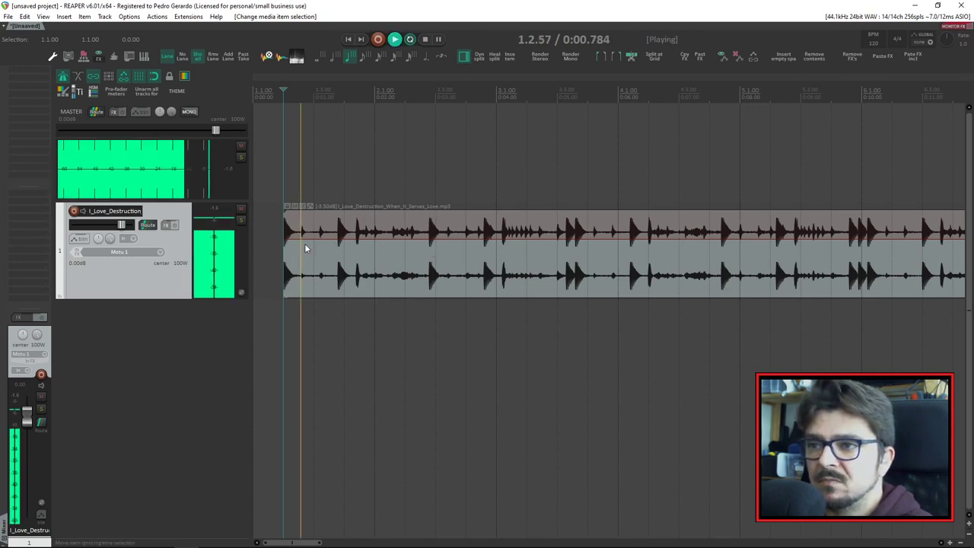
key(space)
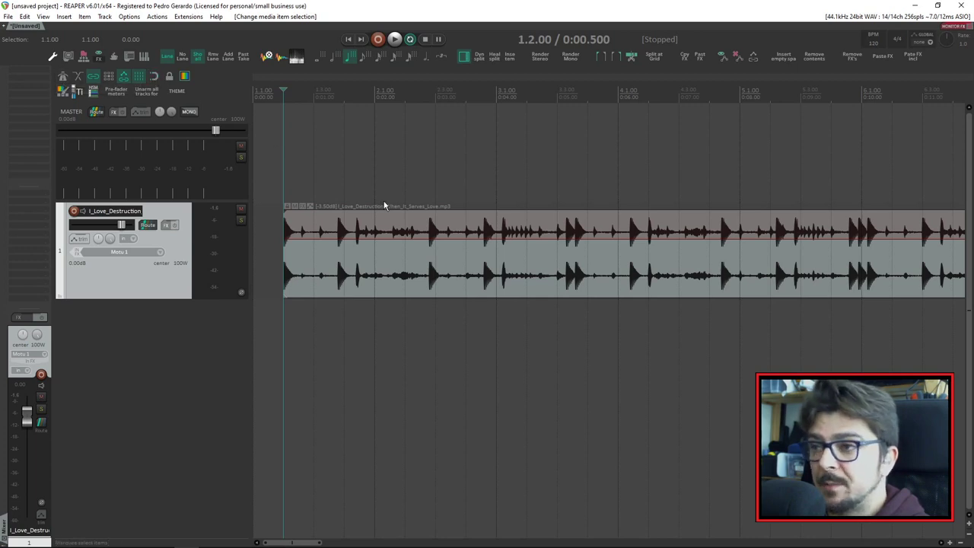
- Open the song item's properties and review the available take pitch shift/time stretch modes, keeping Project default
scroll(386, 206, down, 2)
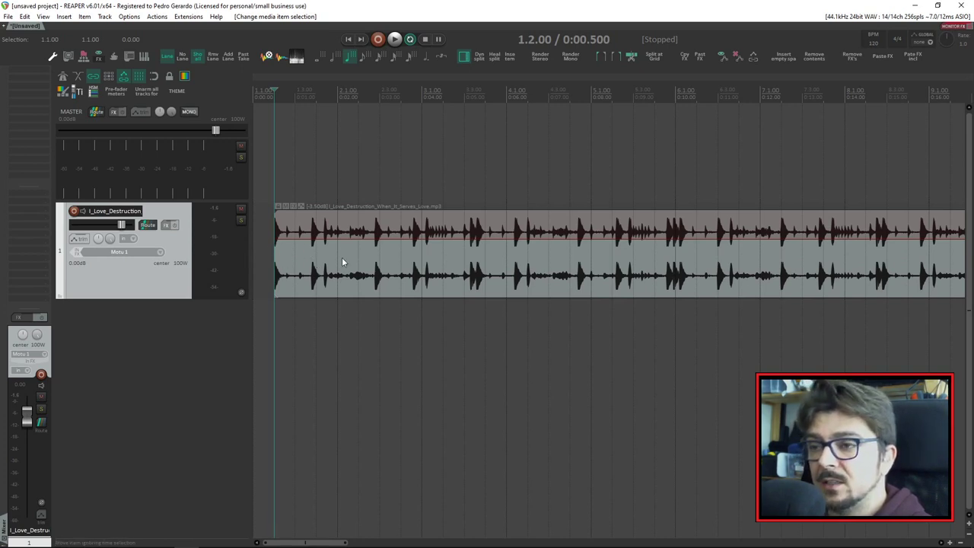
double_click(341, 279)
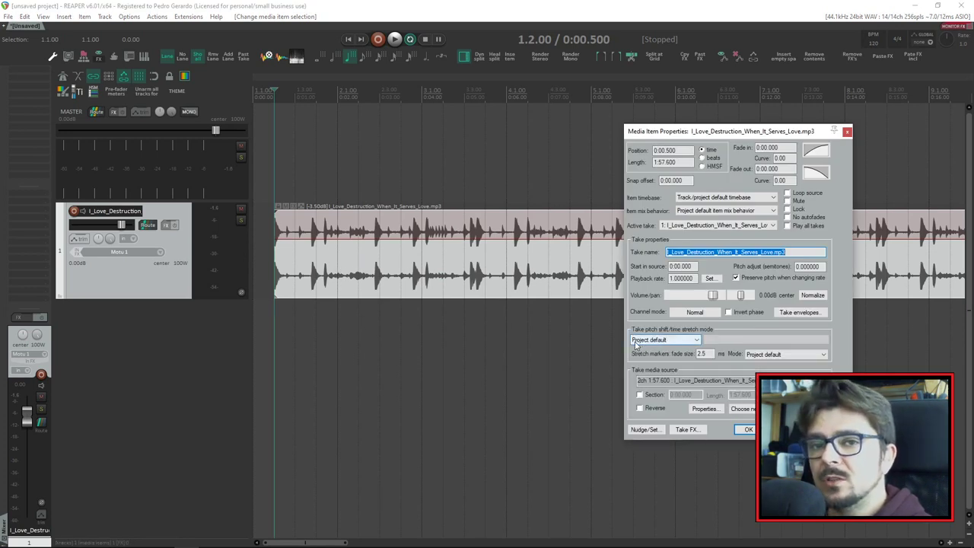
click(686, 343)
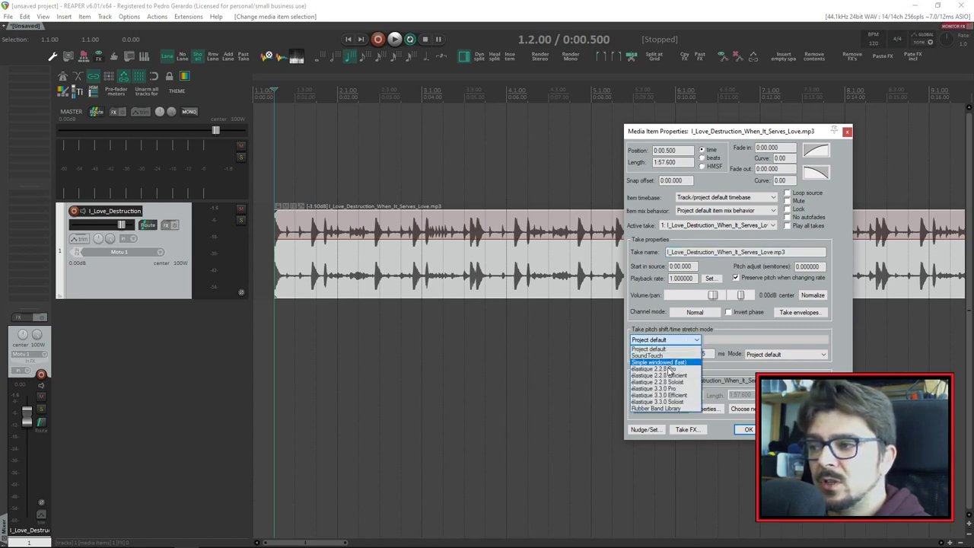
click(636, 347)
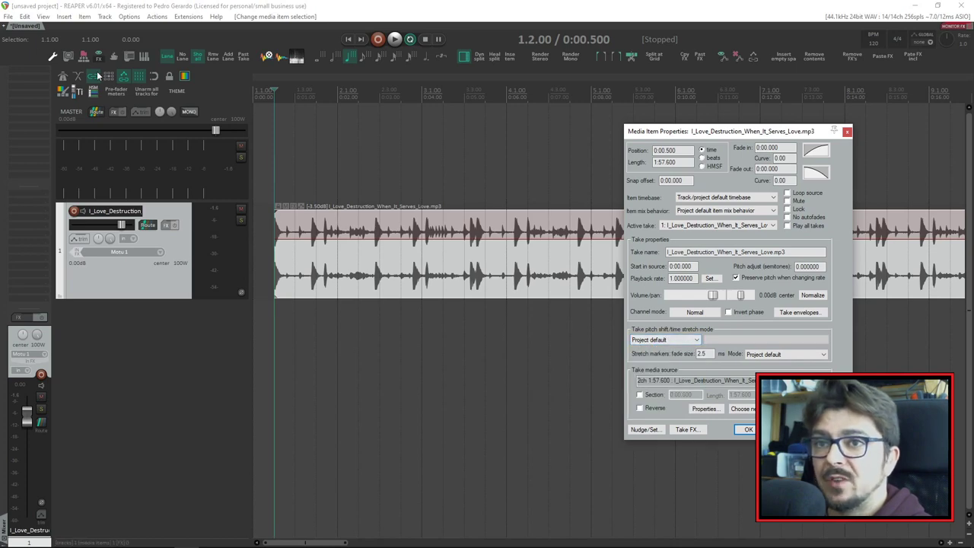
- Examine the default pitch shift mode and stretch marker mode in the project settings, and close them without changes
click(9, 17)
click(46, 162)
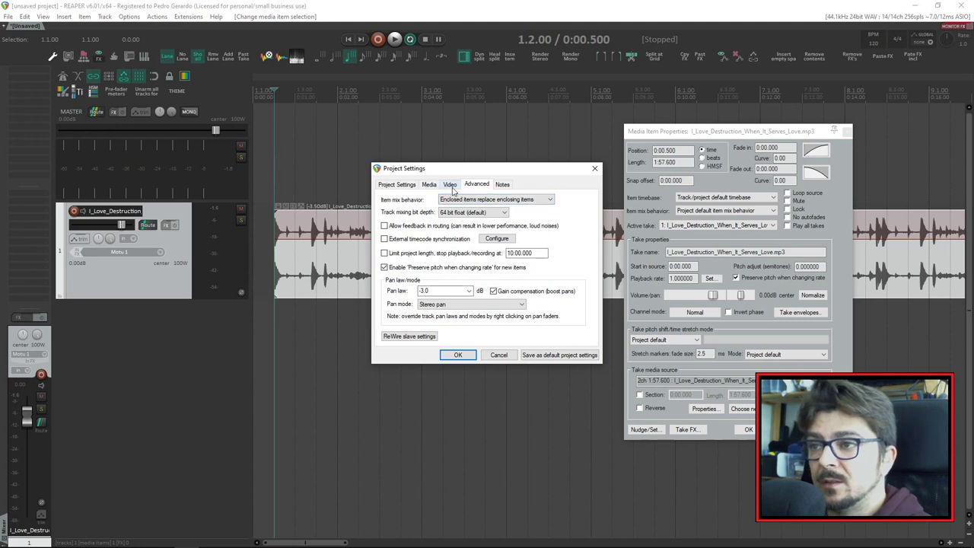
click(397, 186)
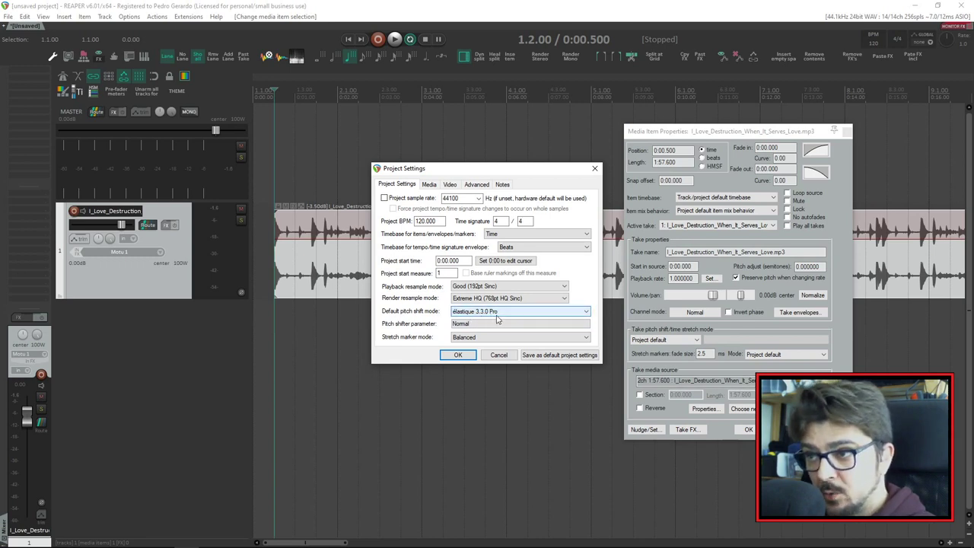
click(315, 311)
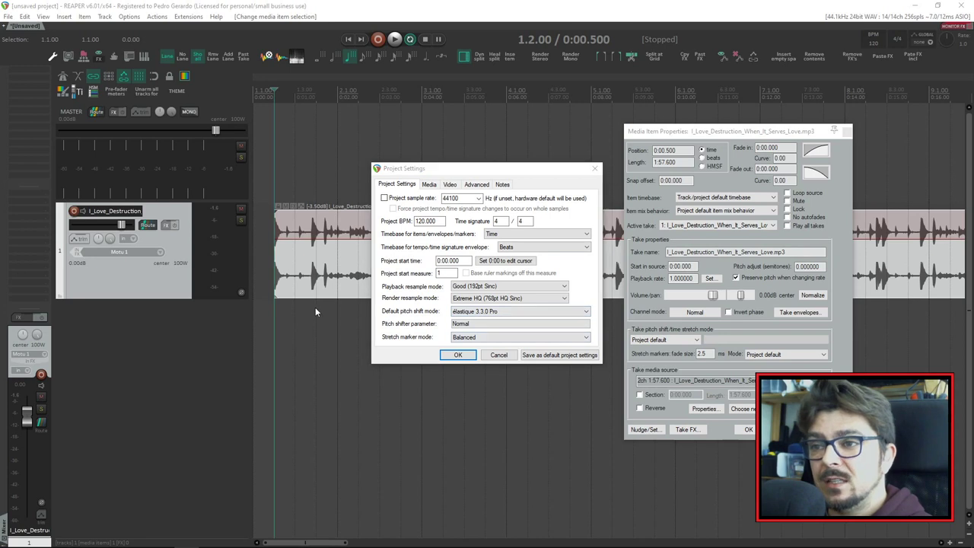
click(499, 355)
- Check the take's pitch shift mode list once more and close the item properties with Project default kept
click(663, 340)
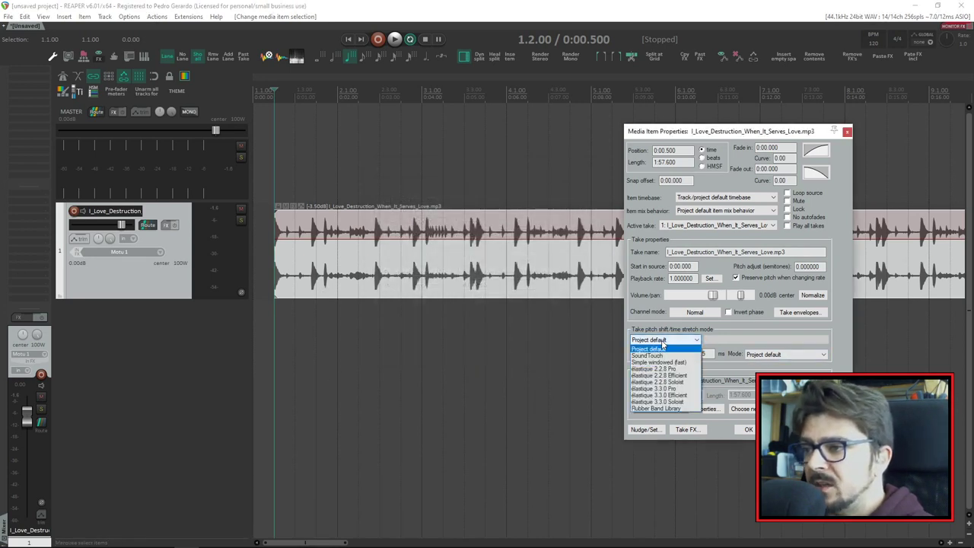
click(643, 315)
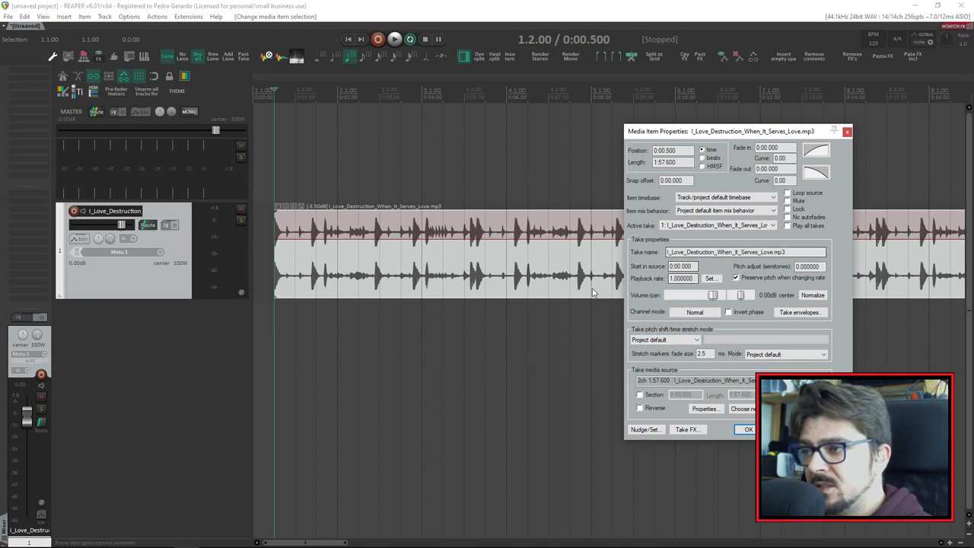
drag(708, 132, 691, 123)
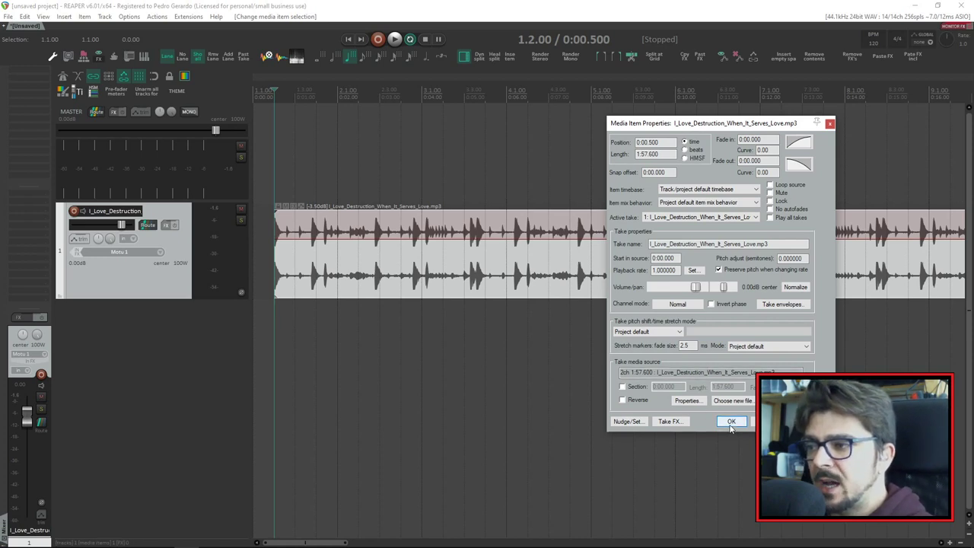
click(728, 427)
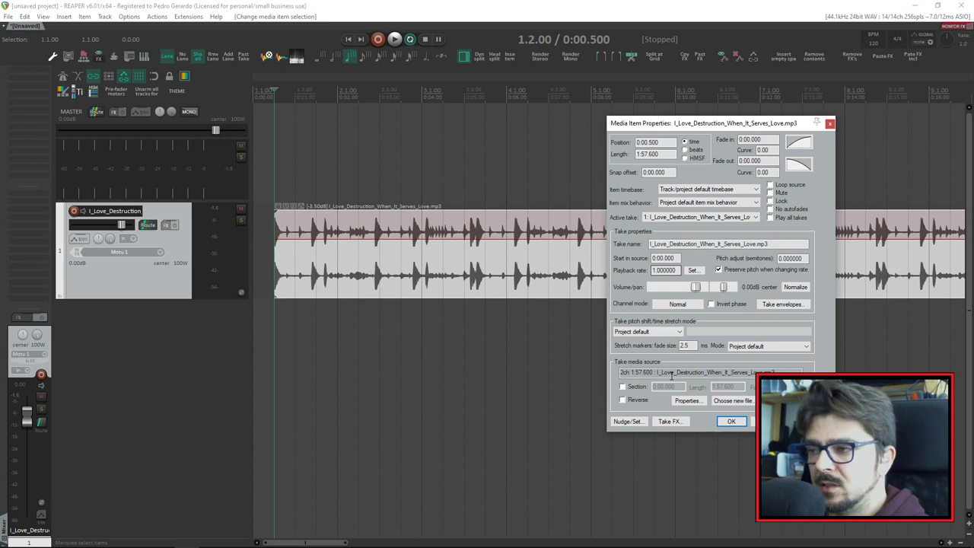
click(732, 423)
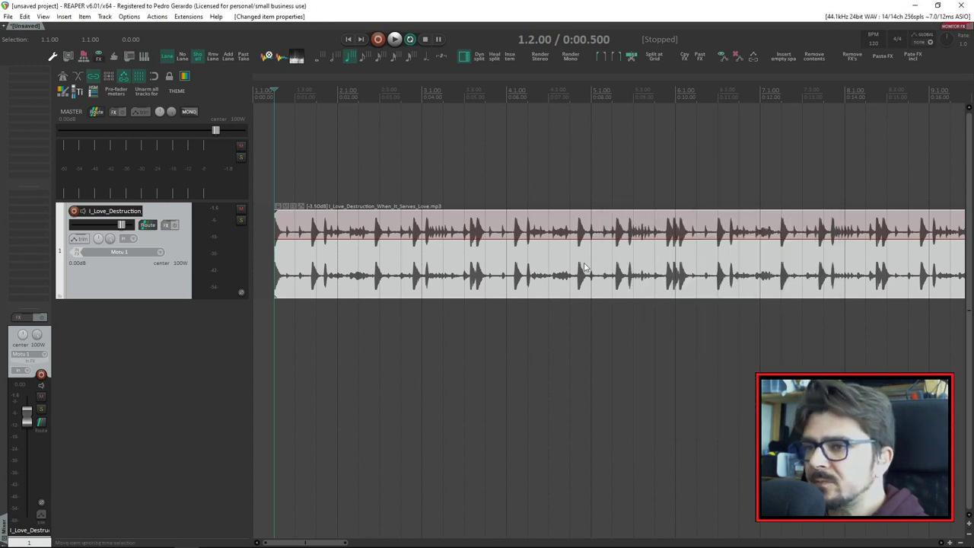
- Play back the song's opening, split the item at 0:05.280 and delete the part after the split
key(space)
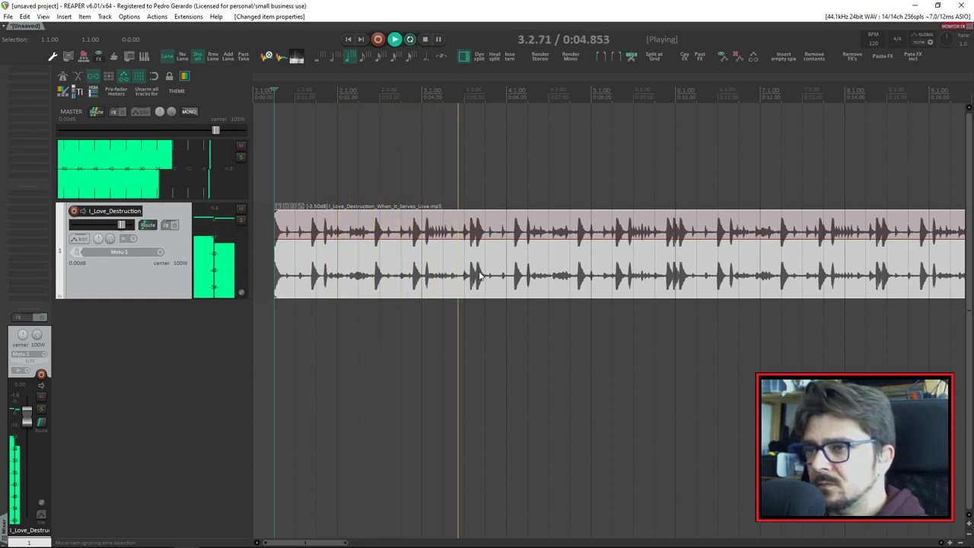
key(space)
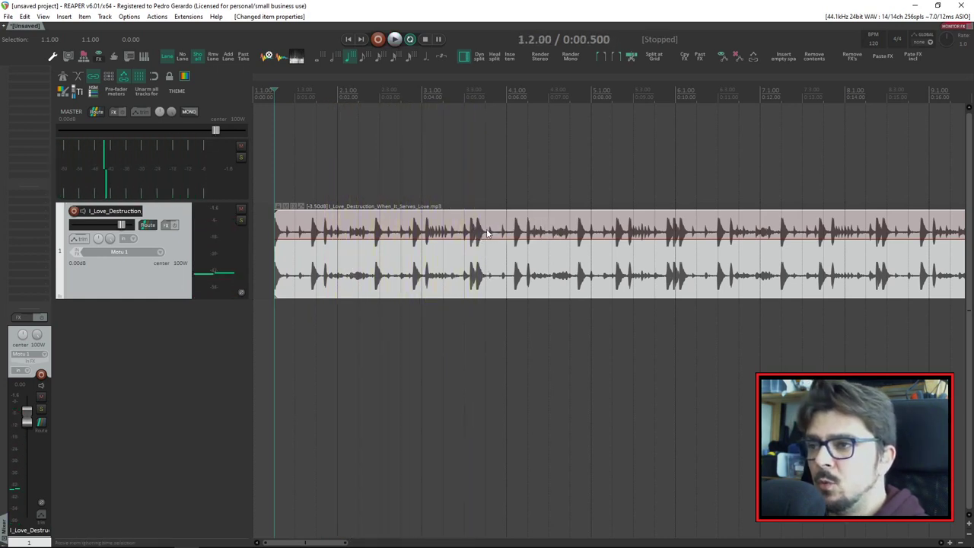
click(476, 235)
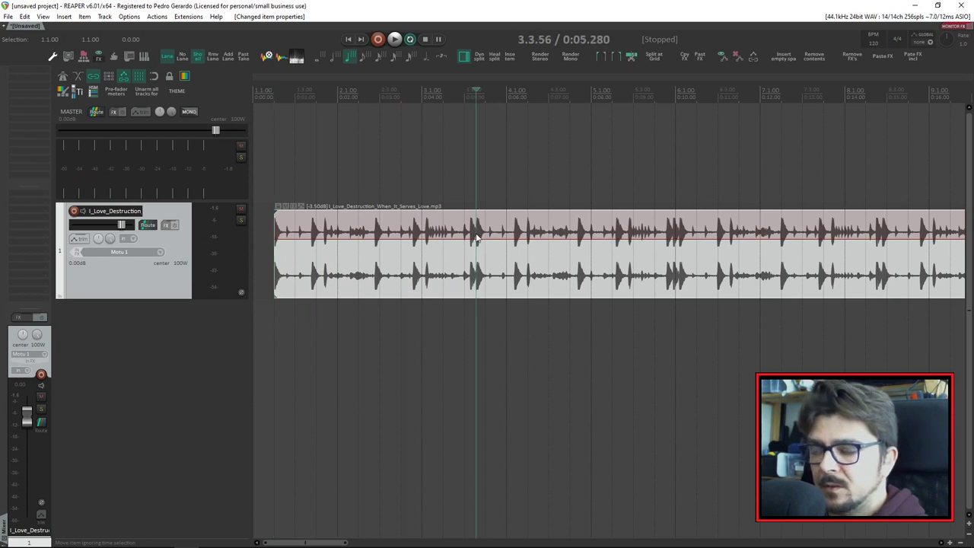
key(s)
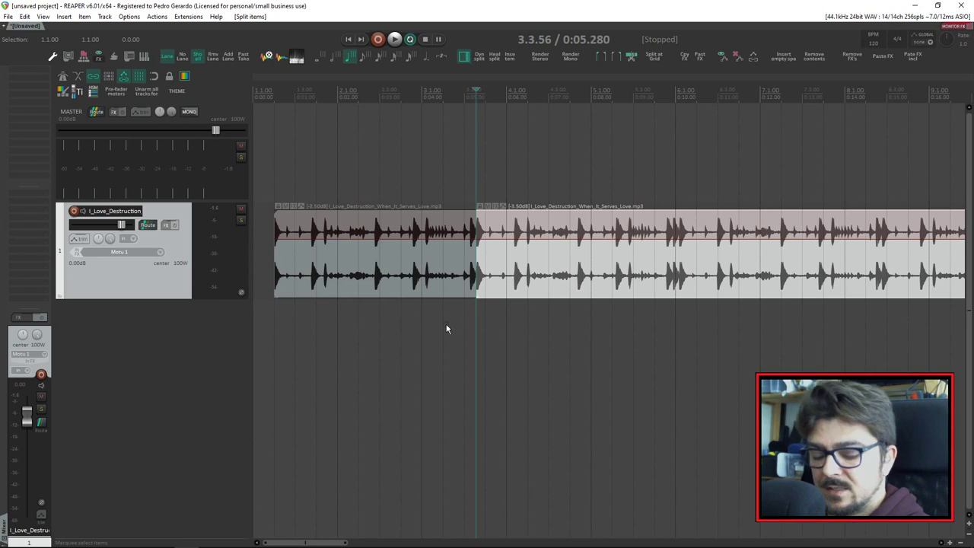
key(Delete)
click(414, 282)
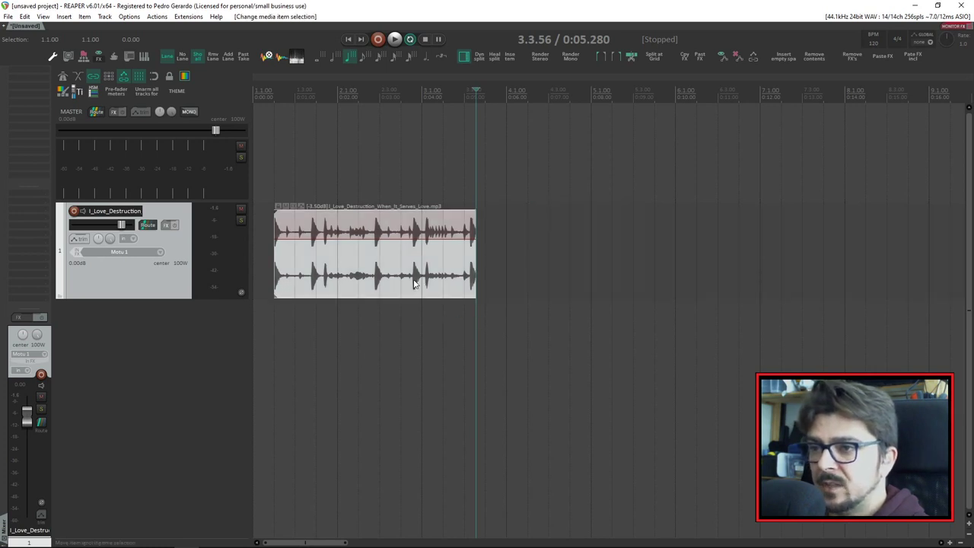
- Filter the action list by "marker", examine the custom action Marker in Grid and its shortcut, and close the list
scroll(377, 282, up, 3)
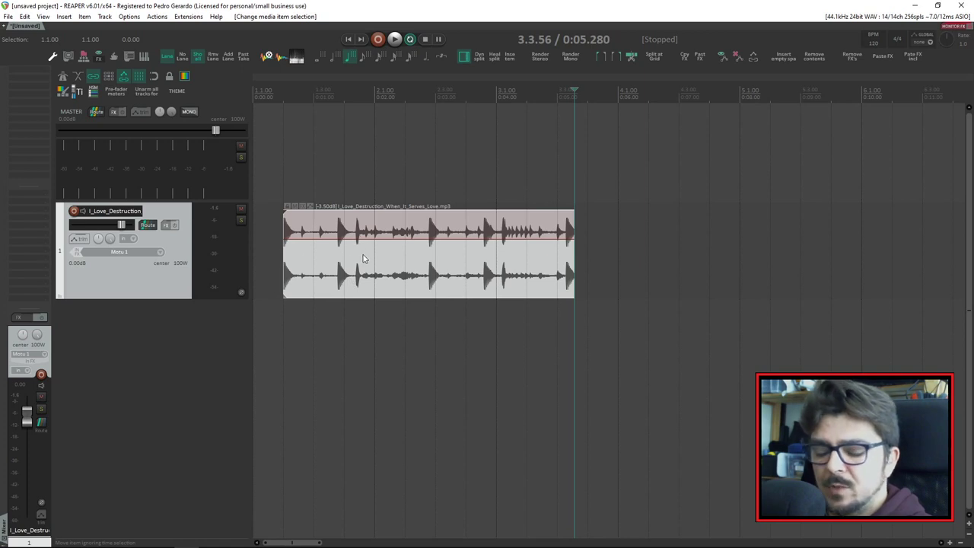
click(281, 95)
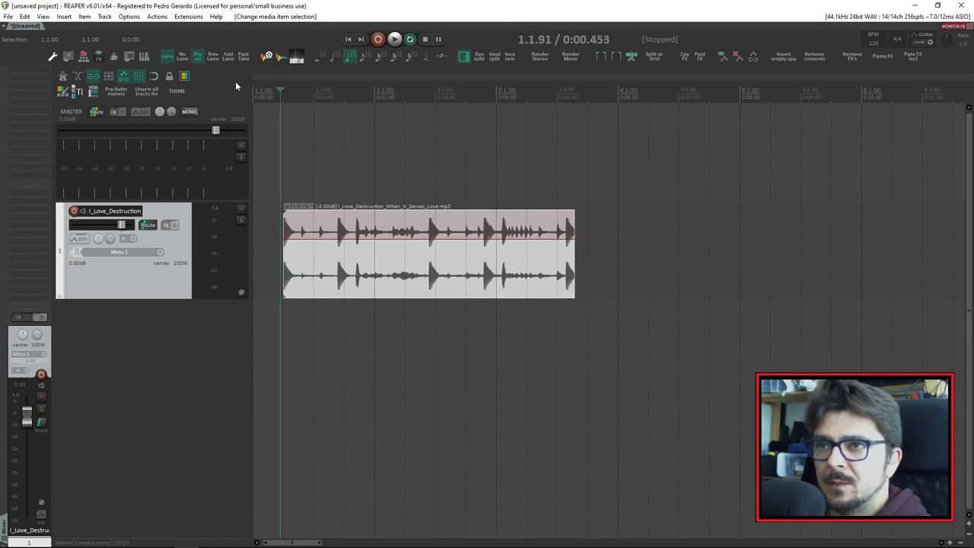
click(155, 17)
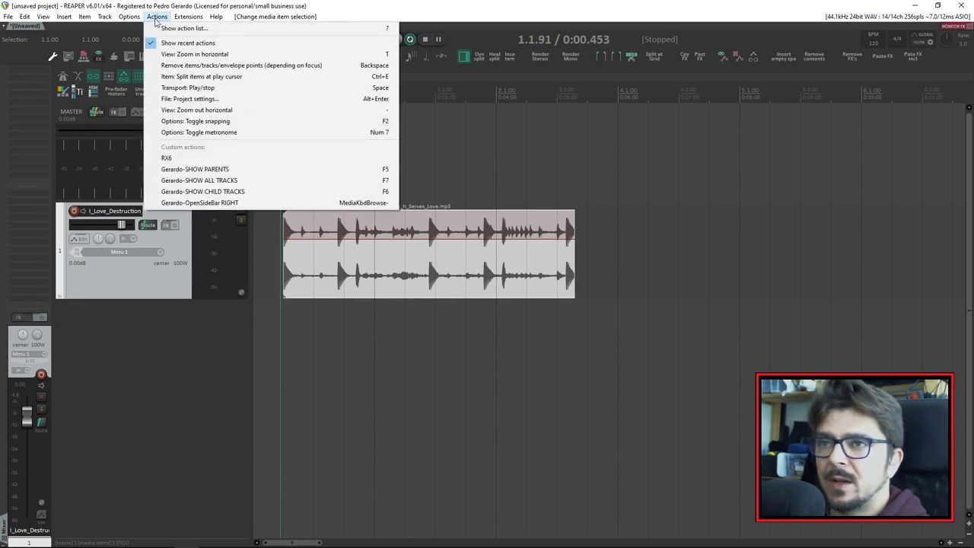
click(201, 30)
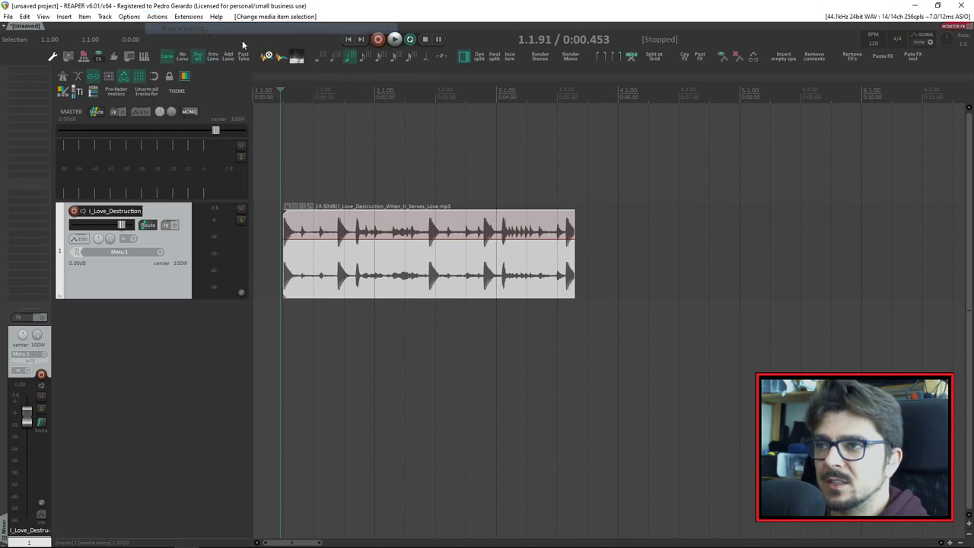
text(mark)
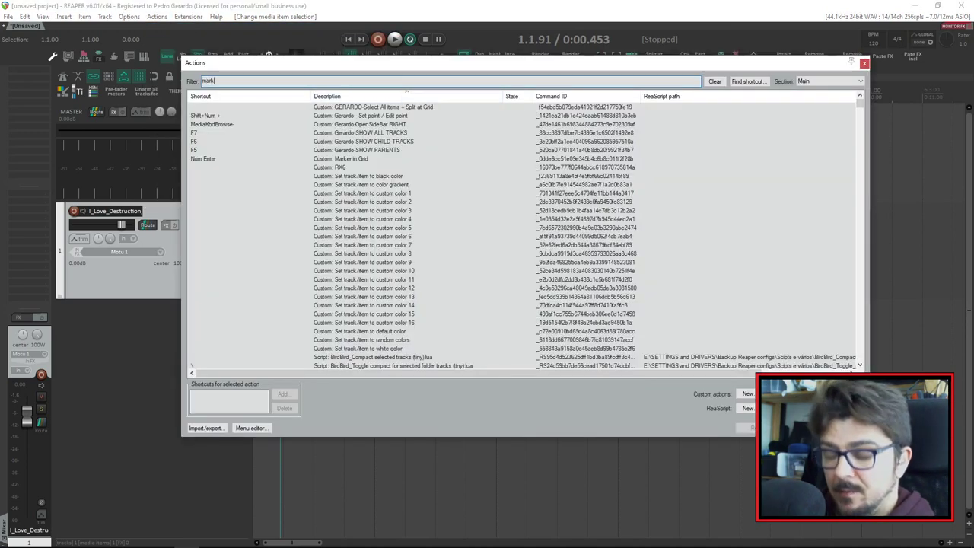
text(er)
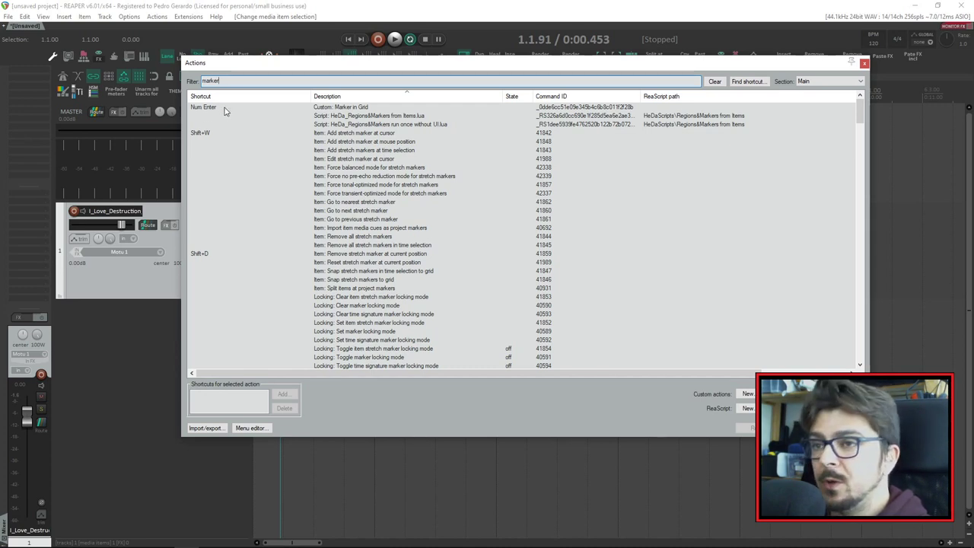
click(351, 110)
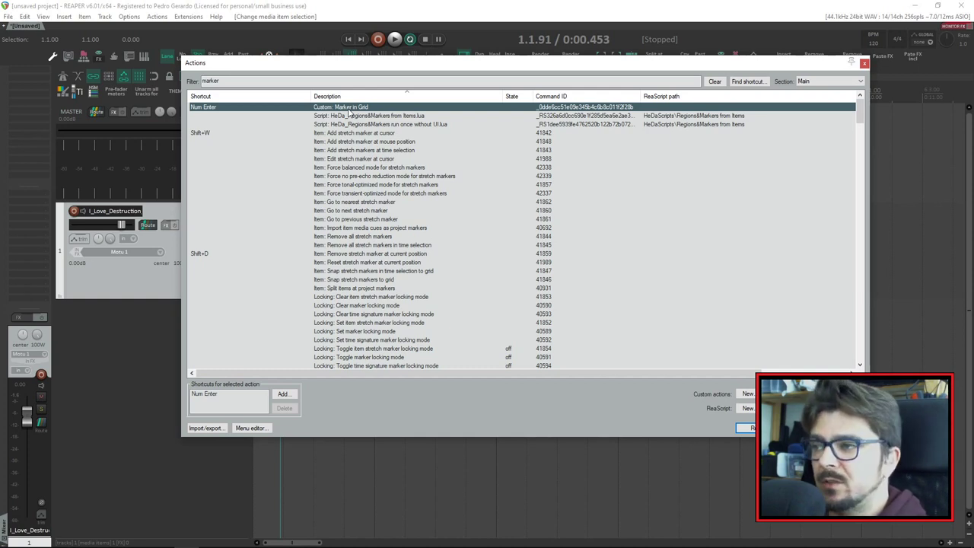
key(Escape)
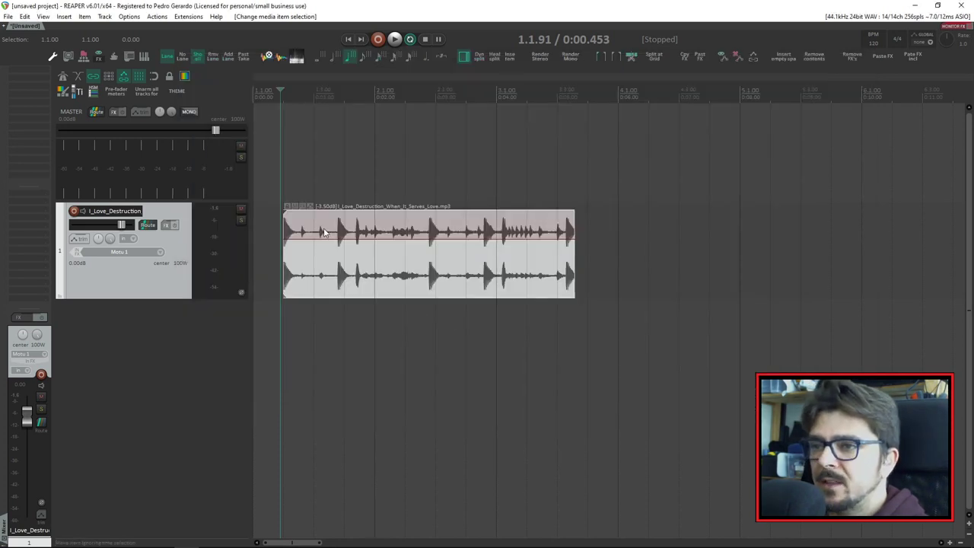
- Play the shortened item from its start at 0:00.500 and add an unnamed project marker at 2.2.81 during playback
click(283, 242)
click(283, 239)
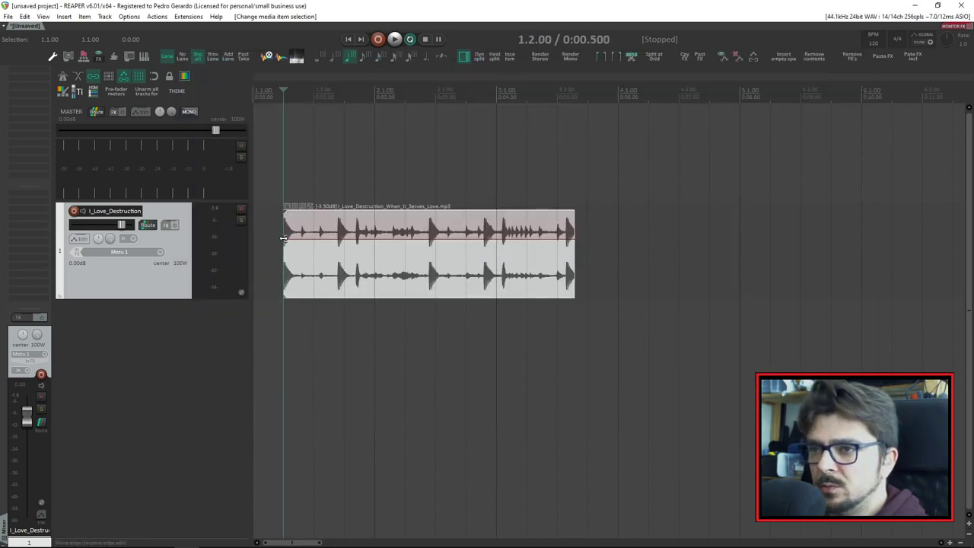
key(space)
key(space)
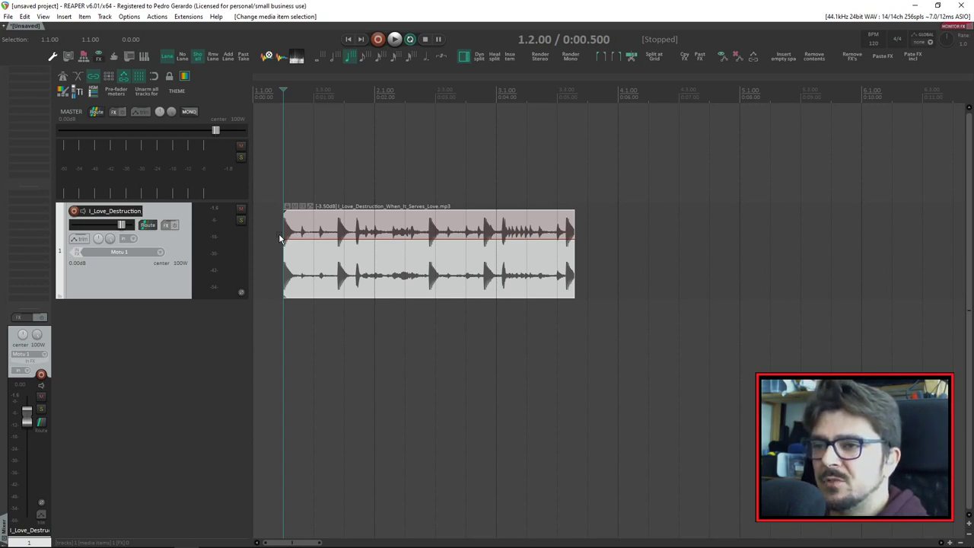
key(space)
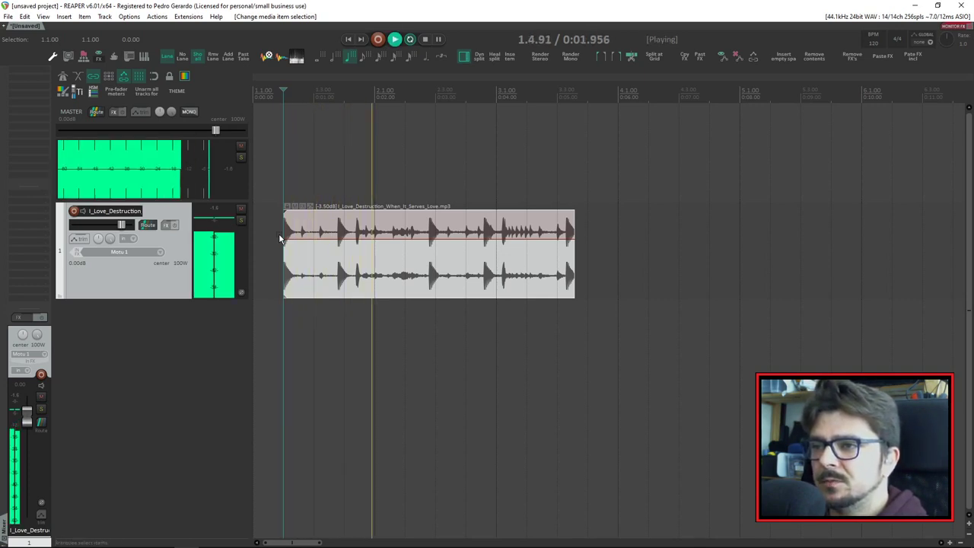
key(shift+m)
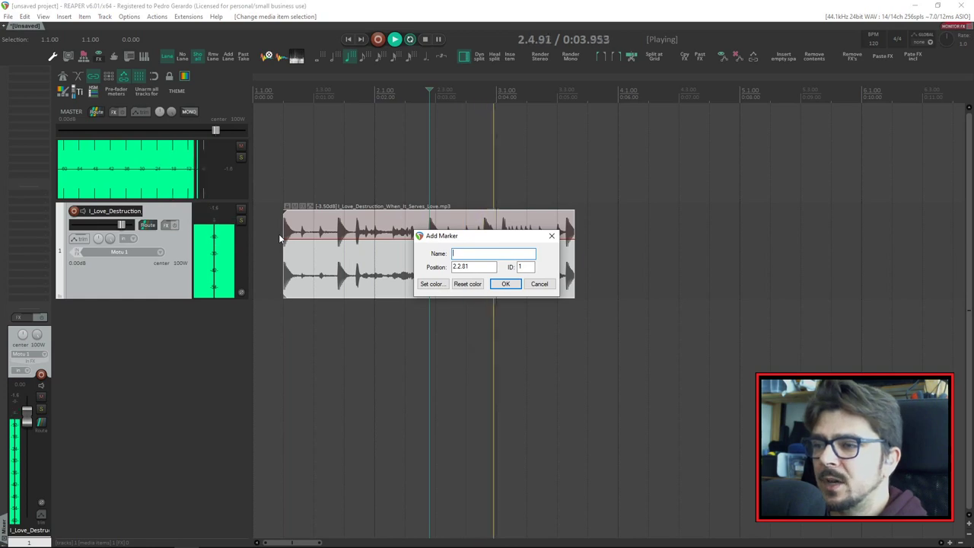
key(Return)
key(space)
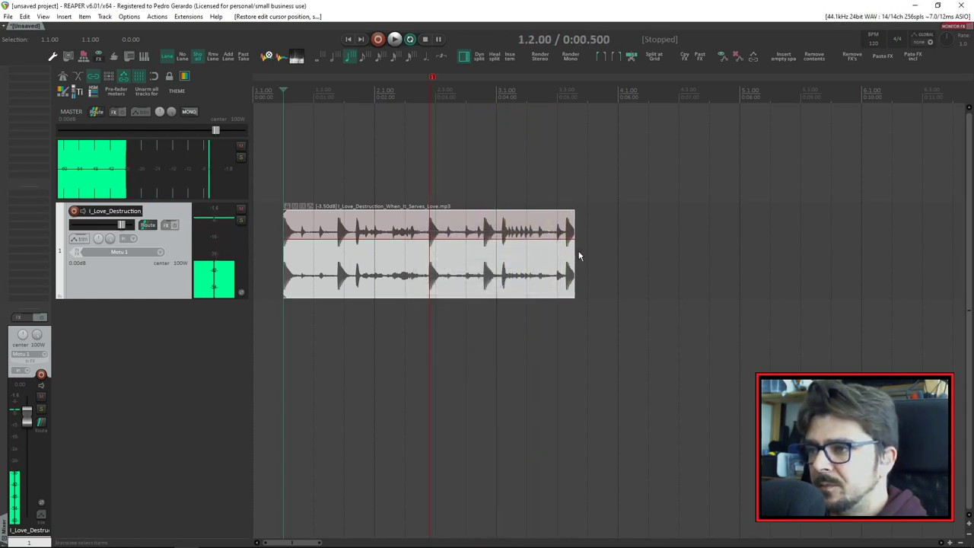
- Extend the item's end to about 0:05.5 and add an unnamed project marker at the item's start
drag(578, 257, 591, 257)
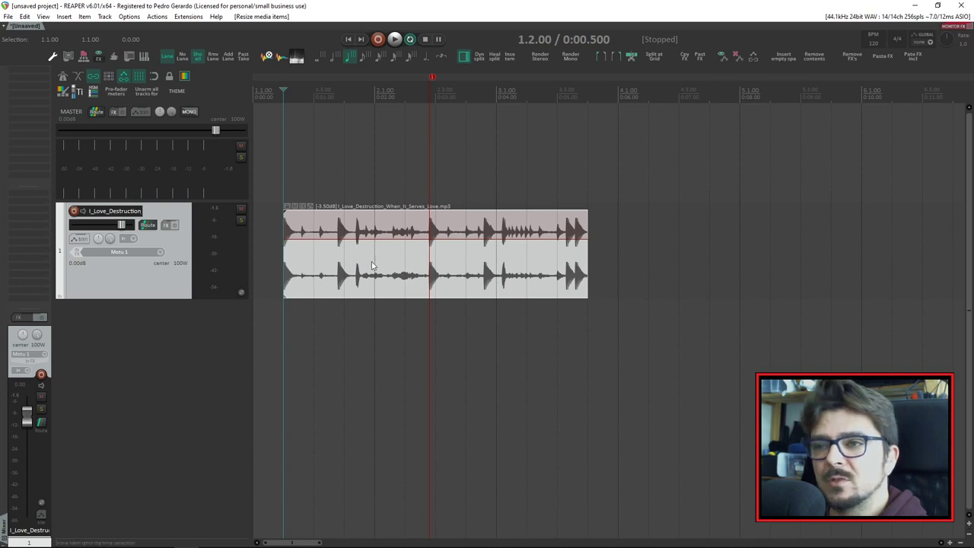
click(290, 209)
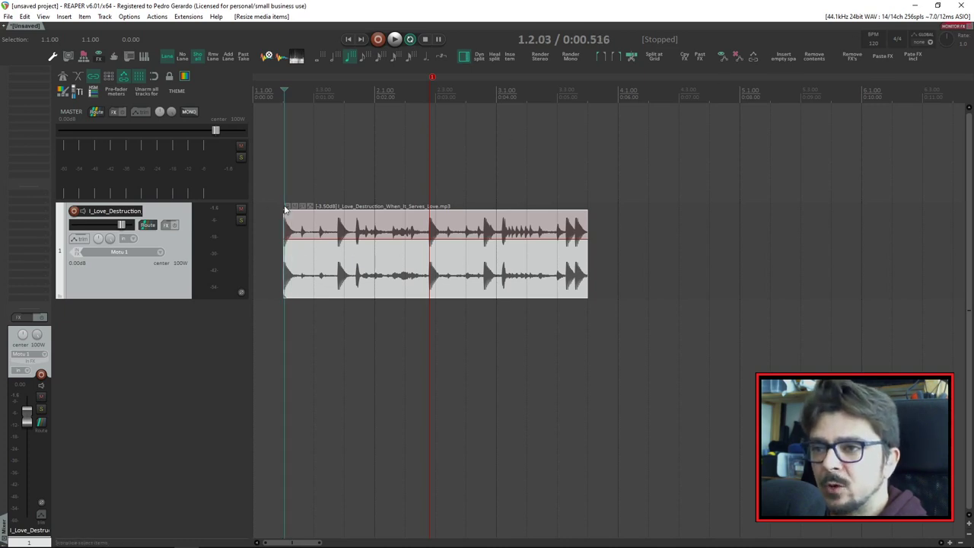
scroll(278, 240, up, 5)
click(300, 256)
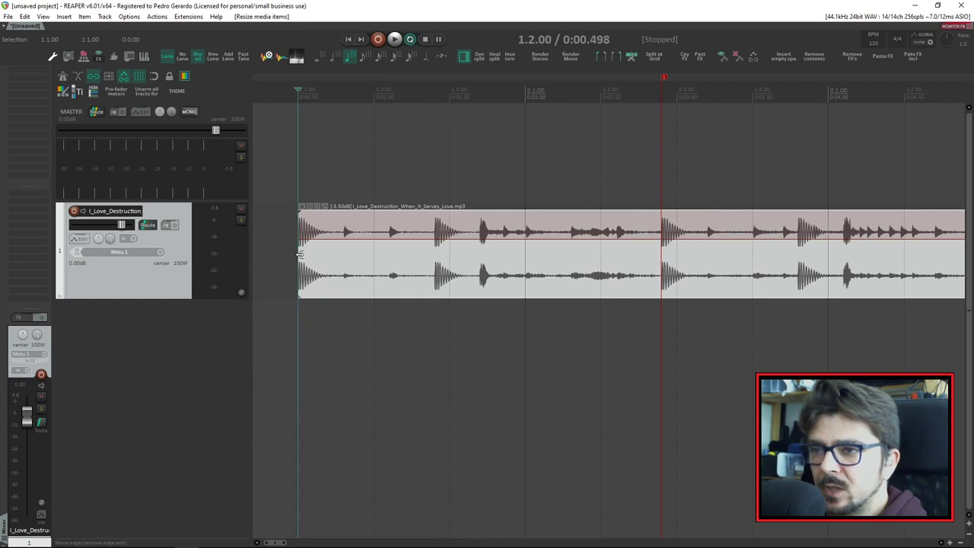
key(shift+m)
key(Return)
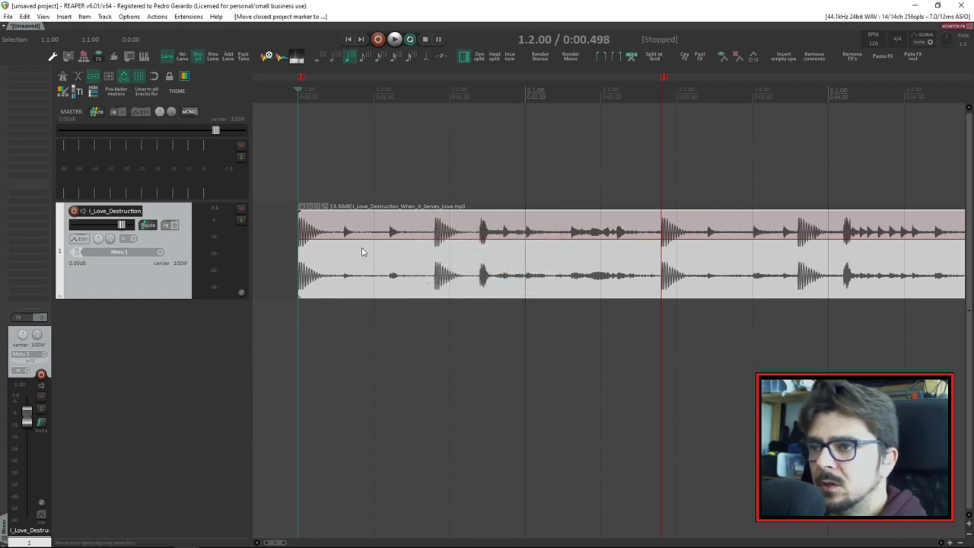
- Play the item's opening and add an unnamed project marker on the beat at 1.3.20
key(space)
key(space)
click(387, 240)
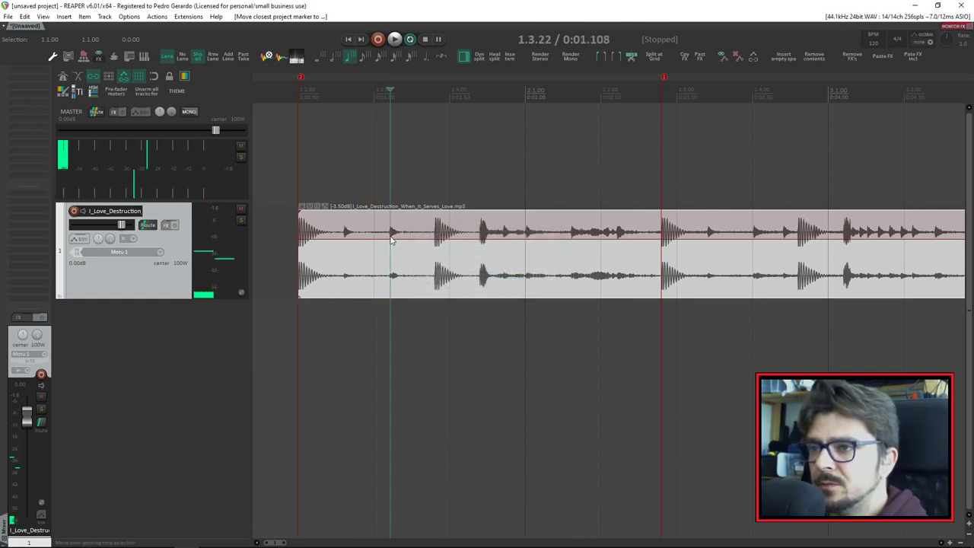
click(390, 240)
click(390, 240)
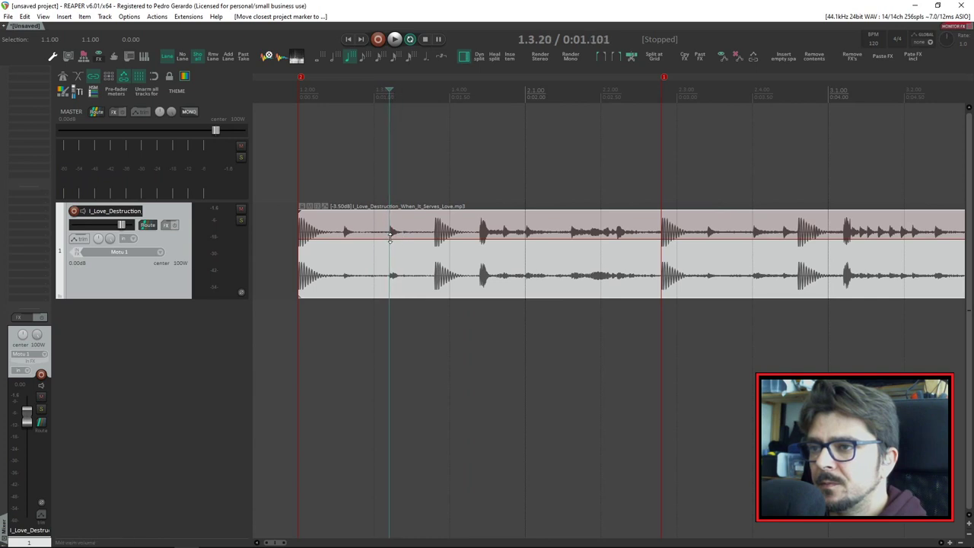
key(shift+m)
key(Return)
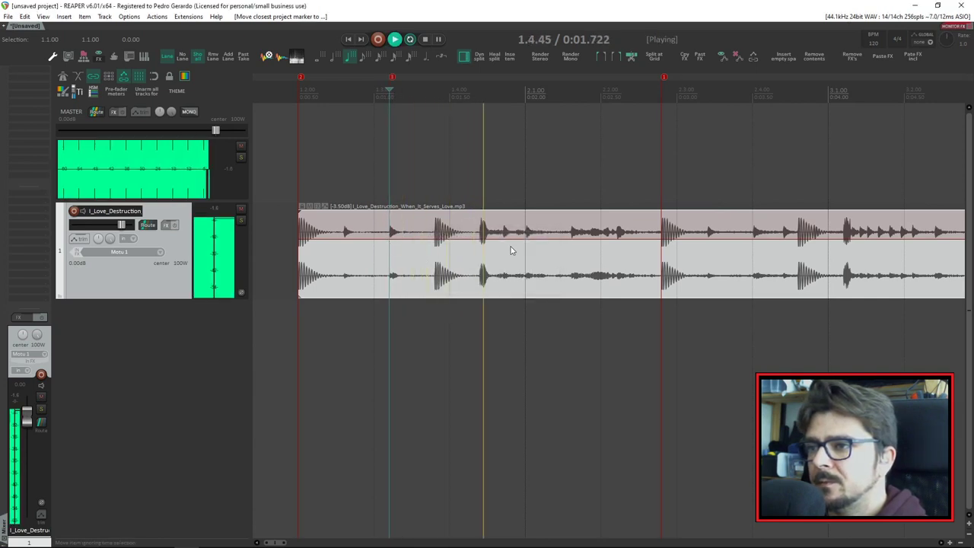
- Add a project marker on the beat at about 0:01.7 and play back from it
key(space)
click(481, 237)
key(m)
key(space)
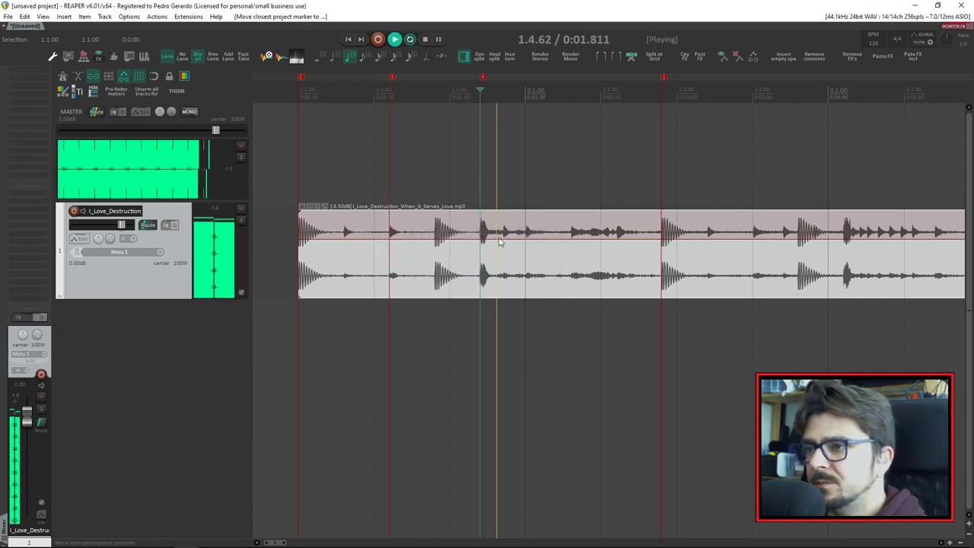
- Replay the item from its start and add an unnamed project marker on the beat at 2.1.60
click(325, 261)
key(space)
click(298, 257)
key(space)
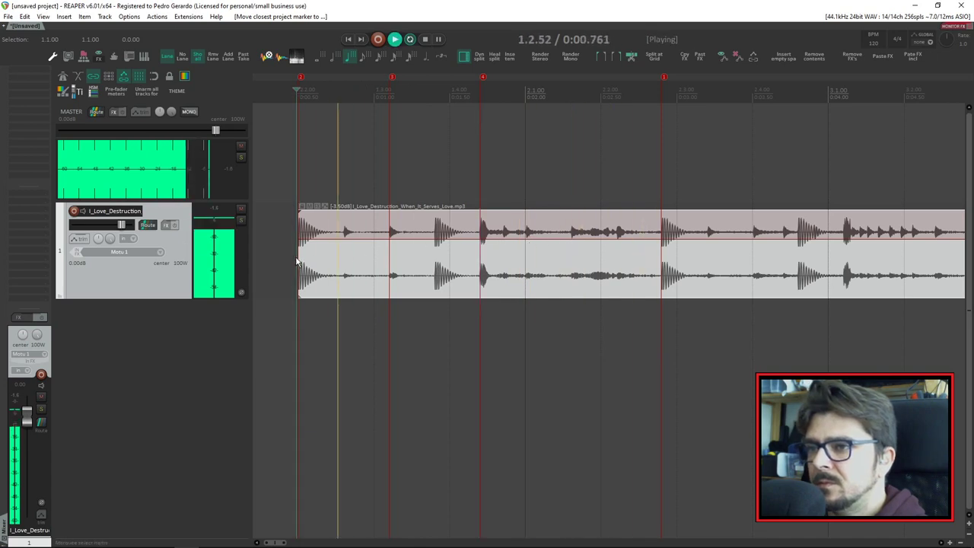
key(space)
click(571, 236)
key(shift+m)
click(506, 283)
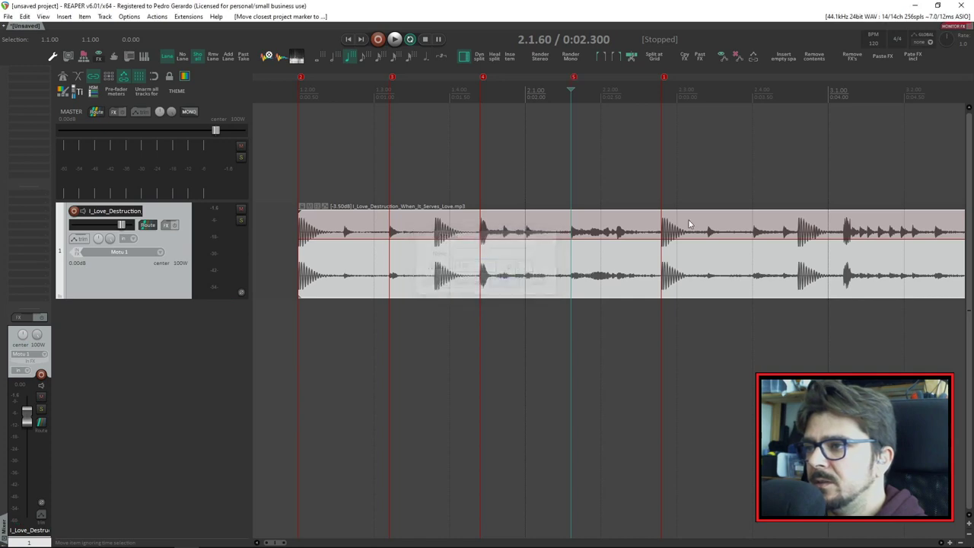
- Play from the marker at 2.2.79 and add an unnamed project marker on the transient at 2.4.01 (0:03.503)
scroll(688, 221, right, 3)
click(481, 241)
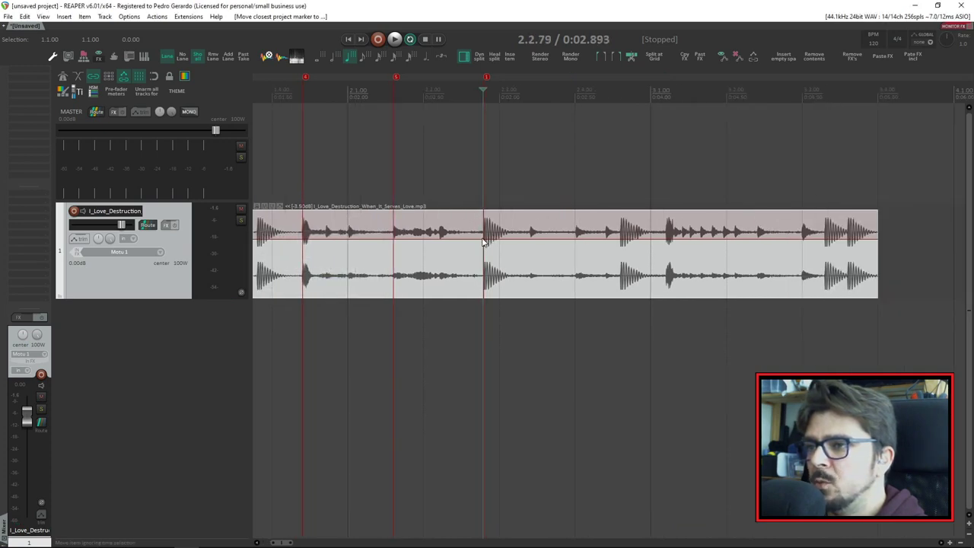
key(space)
key(space)
click(575, 249)
click(577, 251)
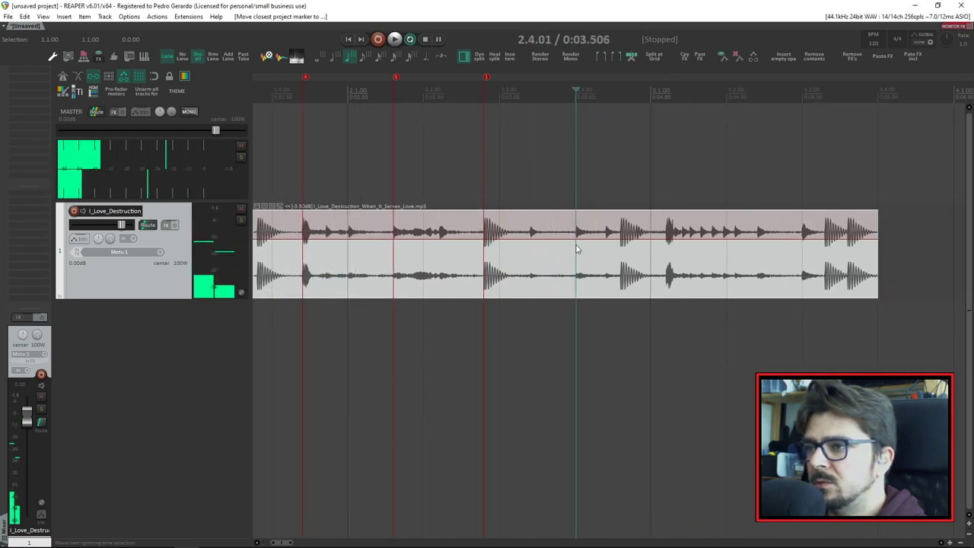
scroll(579, 244, up, 3)
scroll(538, 254, up, 3)
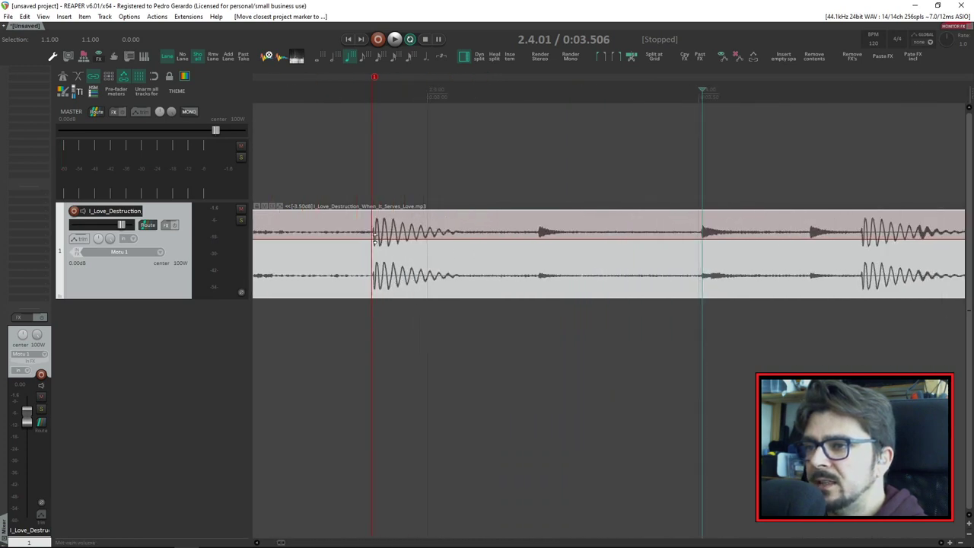
scroll(772, 237, down, 2)
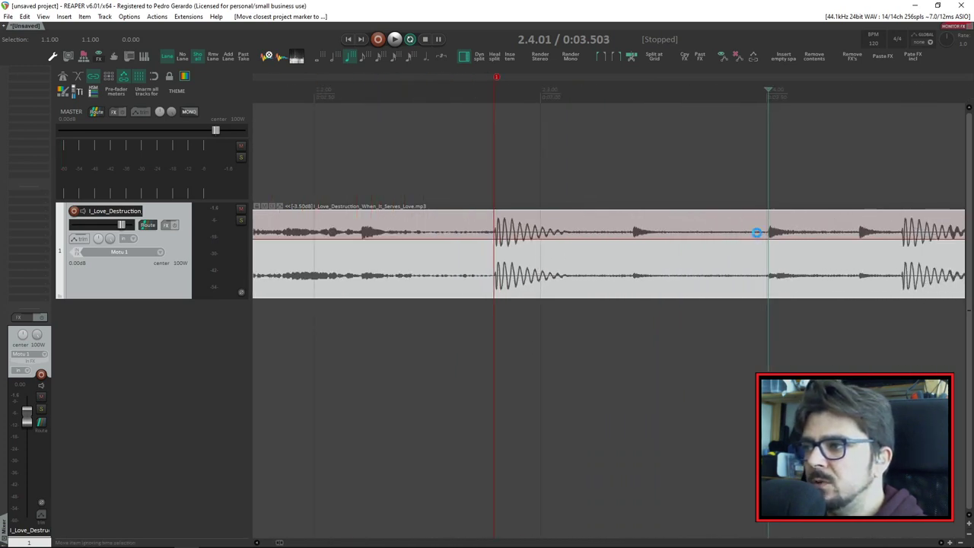
key(shift+m)
key(Return)
scroll(757, 237, down, 4)
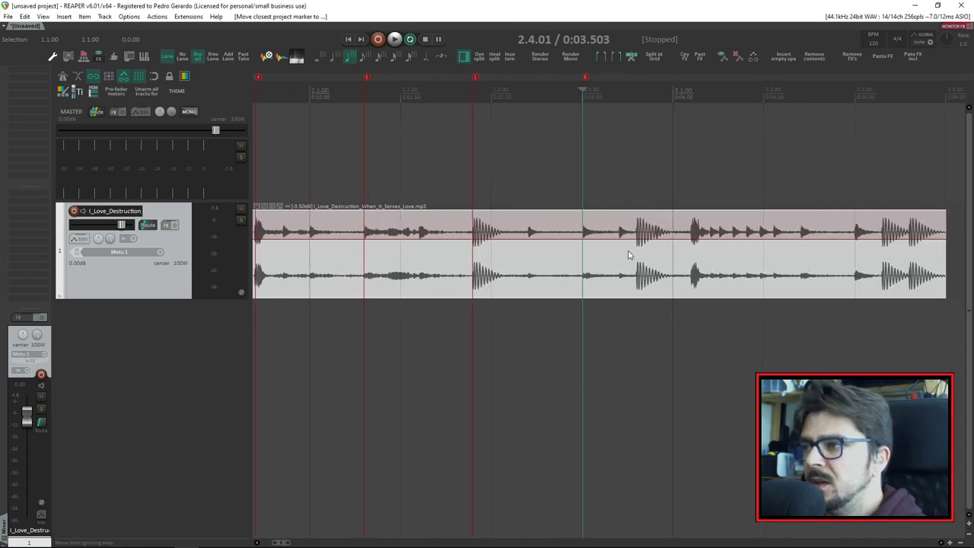
- Play from the marker near 0:02.9 and add a project marker on the transient at 3.1.19
click(472, 242)
key(space)
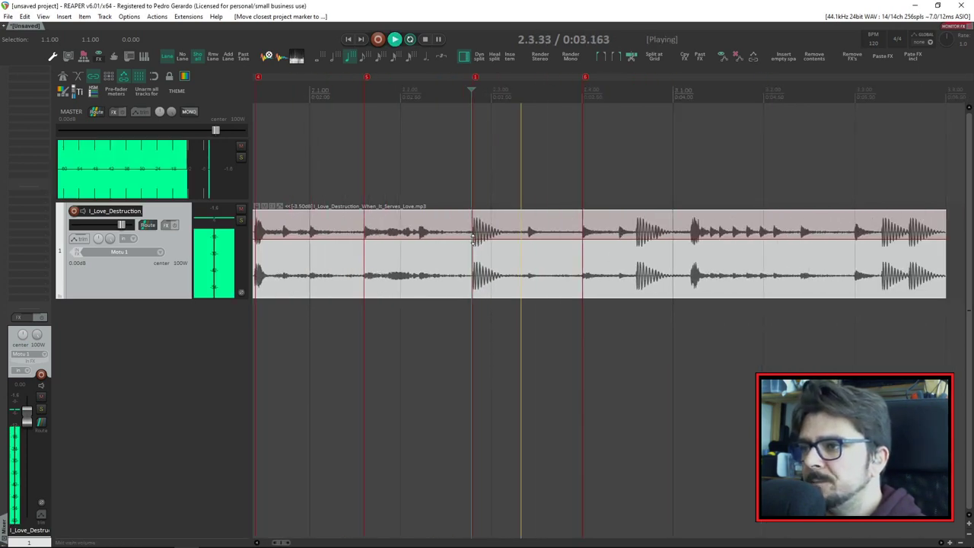
key(space)
click(692, 232)
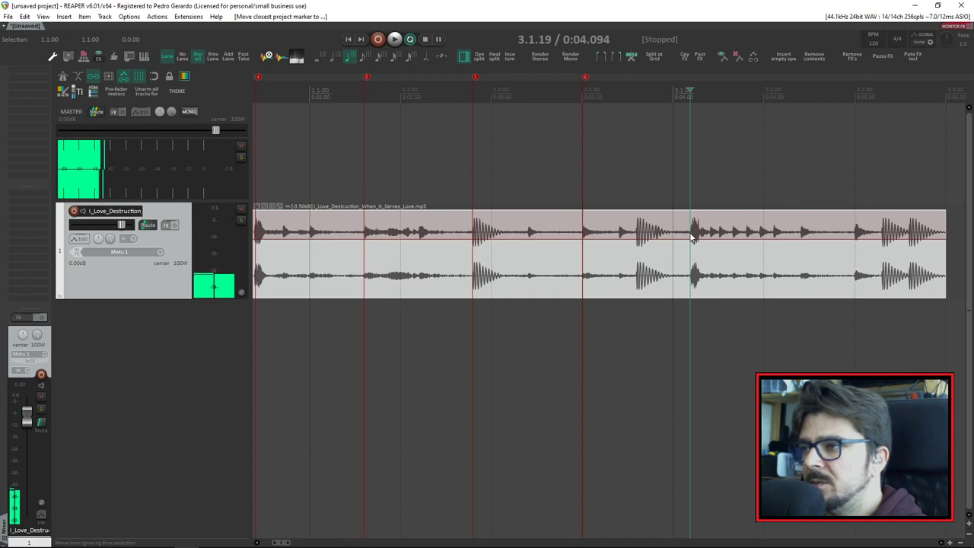
key(m)
- Play on from the marker at 3.1.19 and add a project marker on the item's last transient at 3.3.59
key(space)
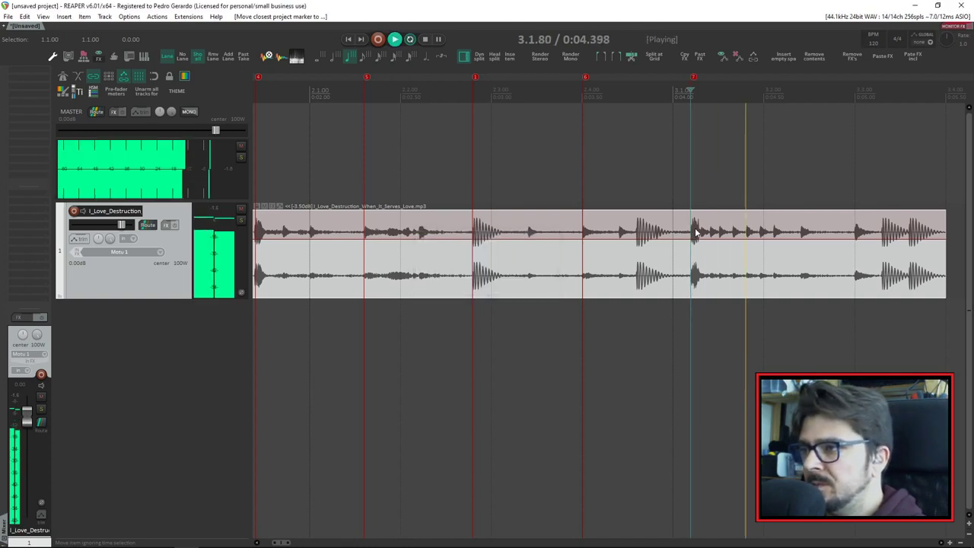
key(space)
click(910, 235)
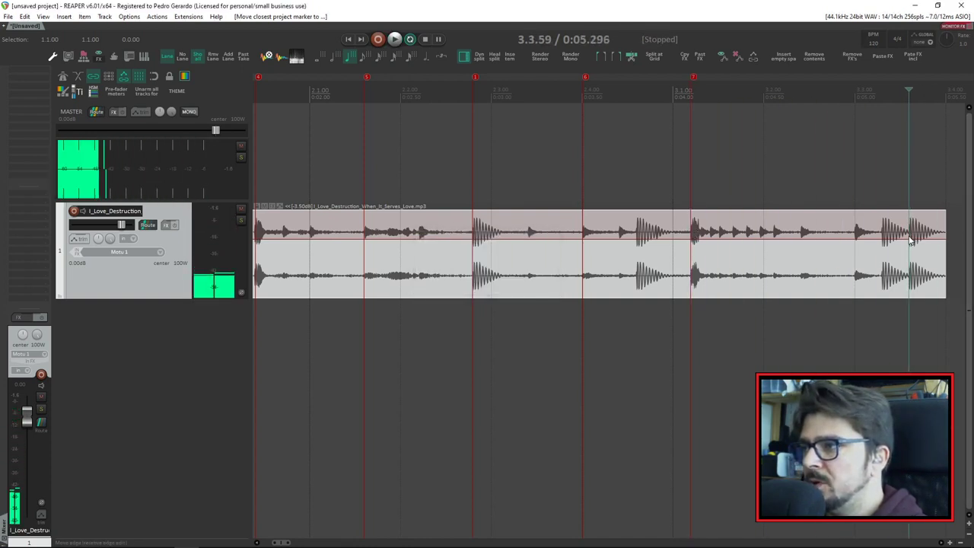
scroll(572, 217, down, 5)
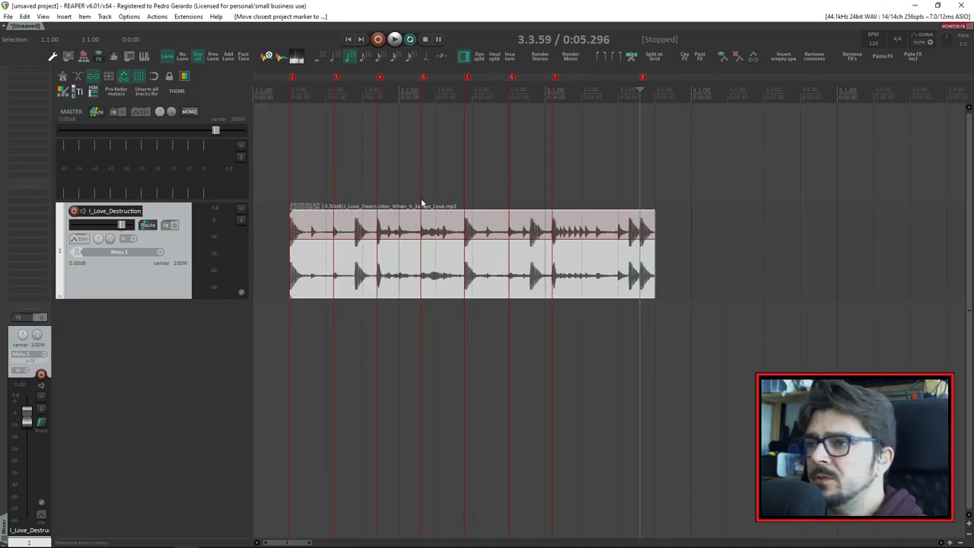
- Play the unmarked stretch before the last marker, add an unnamed project marker at 3.2.40 and deselect the item
click(718, 150)
drag(729, 149, 297, 319)
click(516, 244)
key(space)
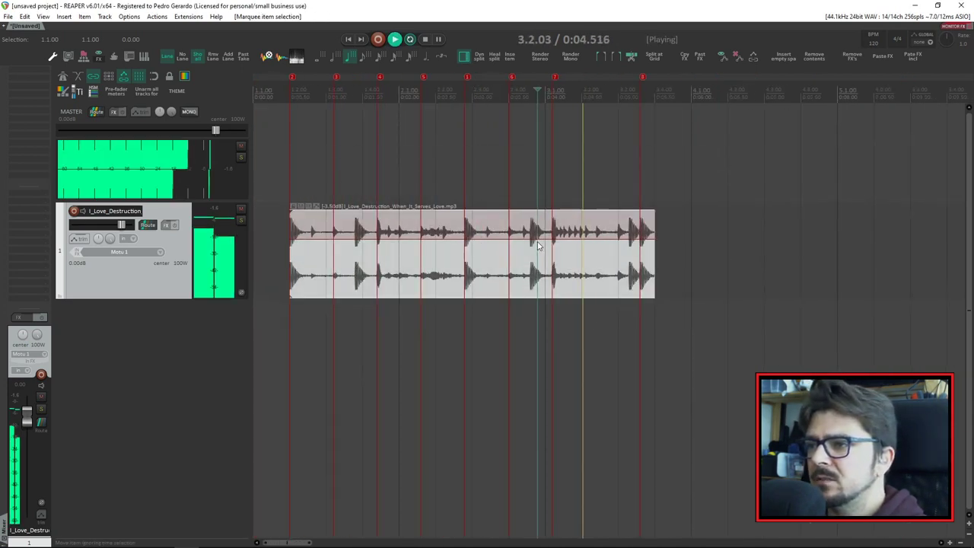
key(space)
click(597, 237)
key(shift+m)
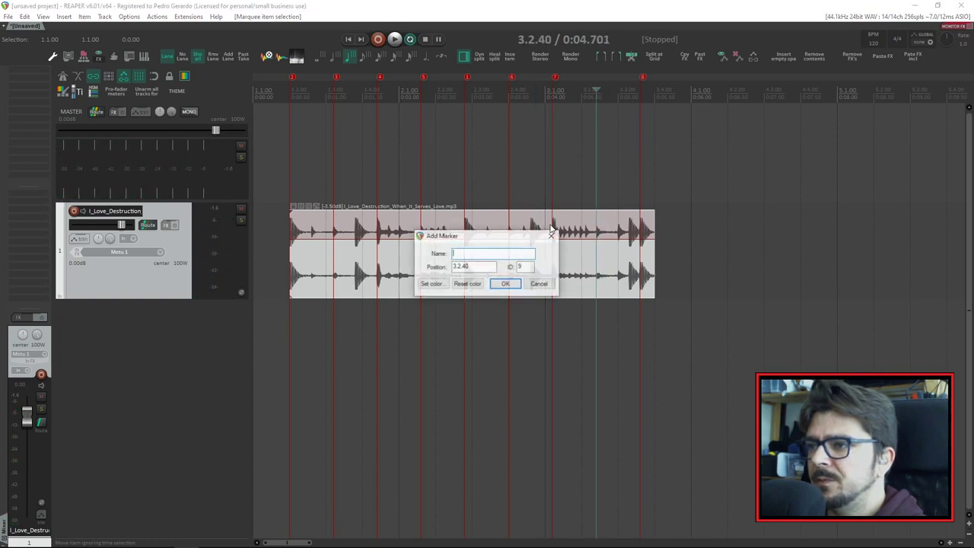
key(Return)
click(550, 330)
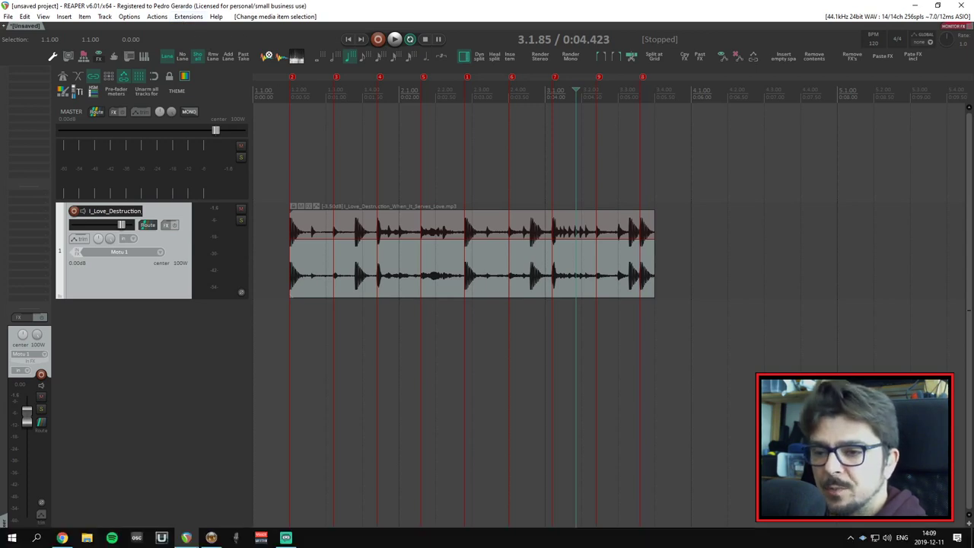
- Switch to Chrome, examine the SWS/S&M Extension site's download options for each operating system, and return to REAPER
click(63, 537)
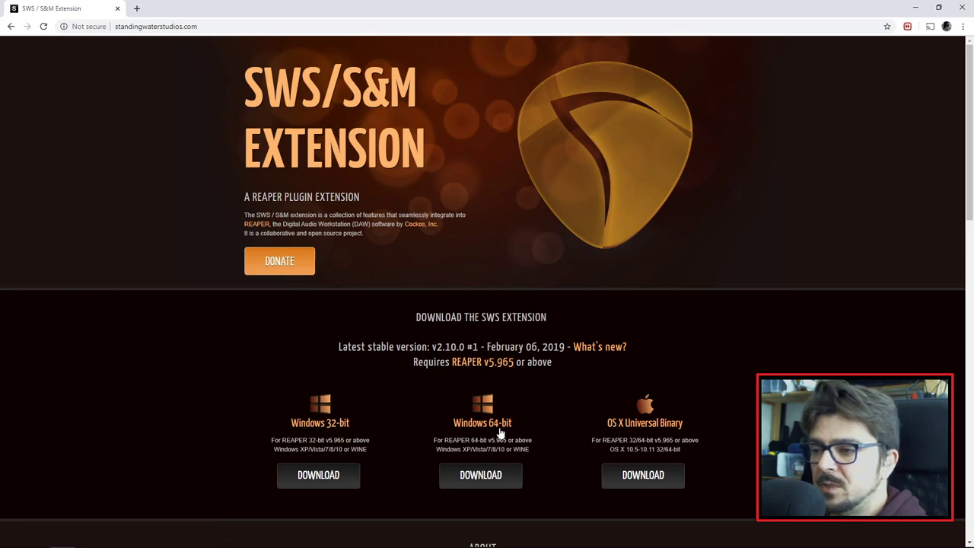
scroll(636, 407, down, 1)
scroll(646, 335, down, 1)
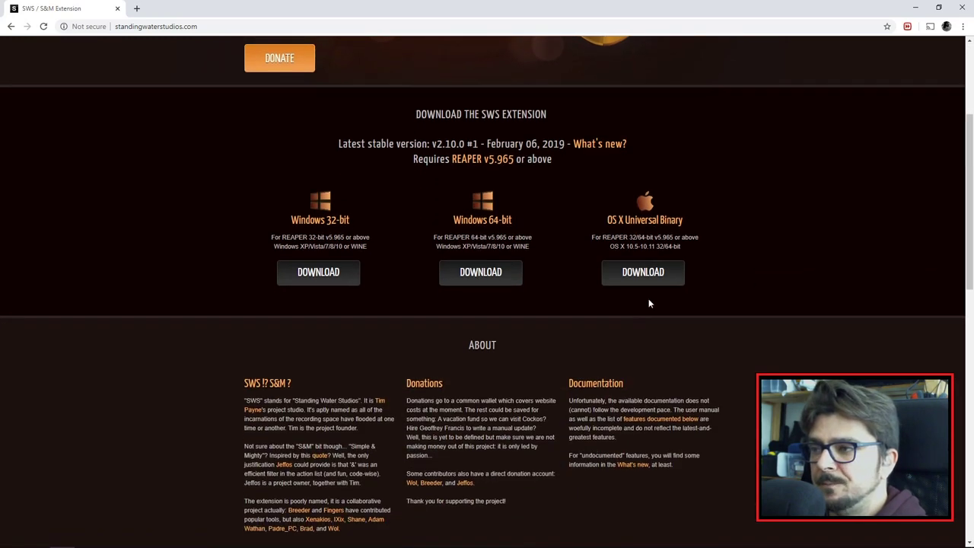
key(alt+Tab)
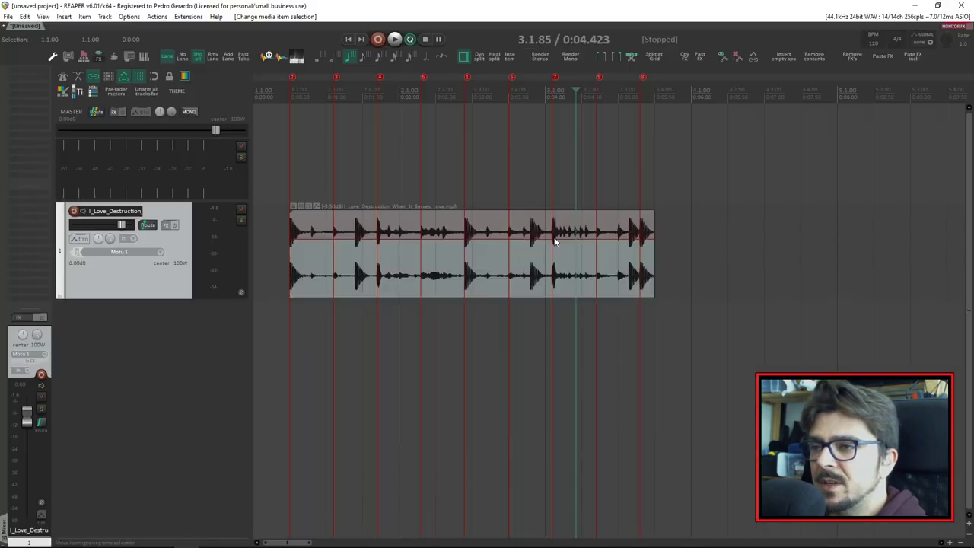
- Select the song item and convert the project markers to tempo markers with 4 markers per measure in 4/4, keeping the project markers
click(182, 20)
click(335, 5)
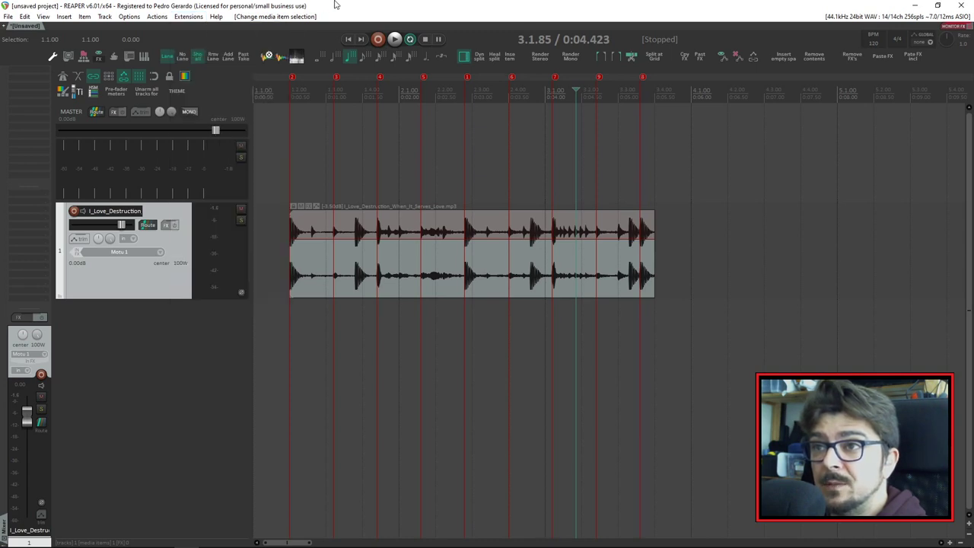
click(397, 272)
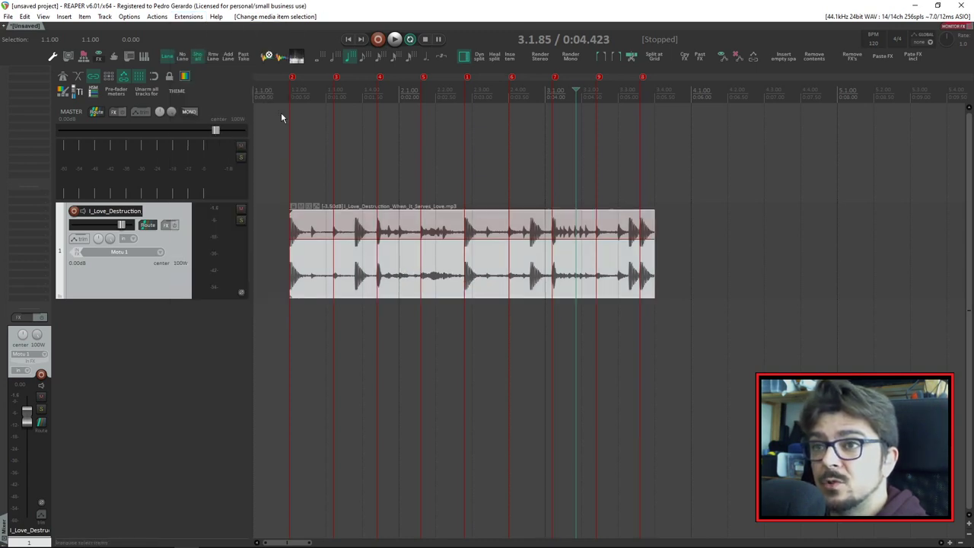
click(194, 20)
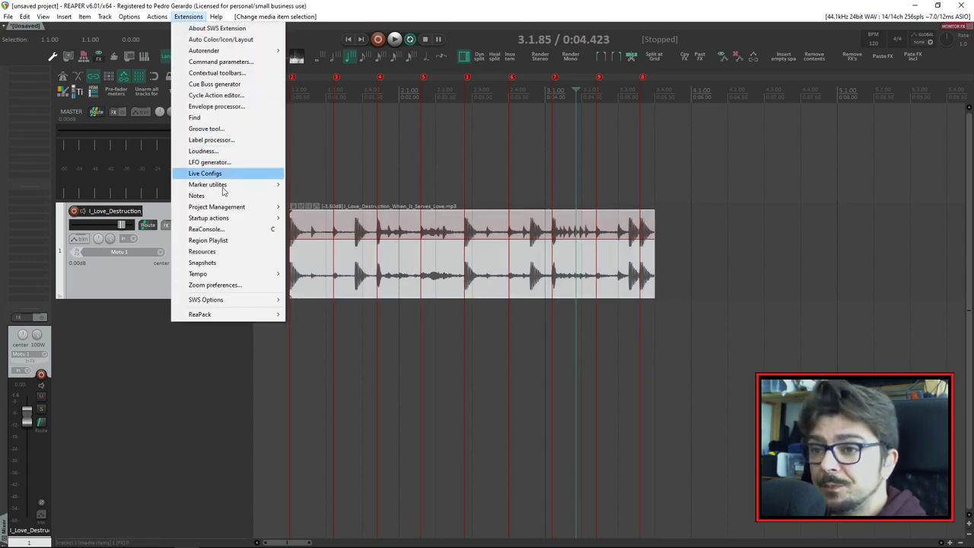
mouse_move(197, 275)
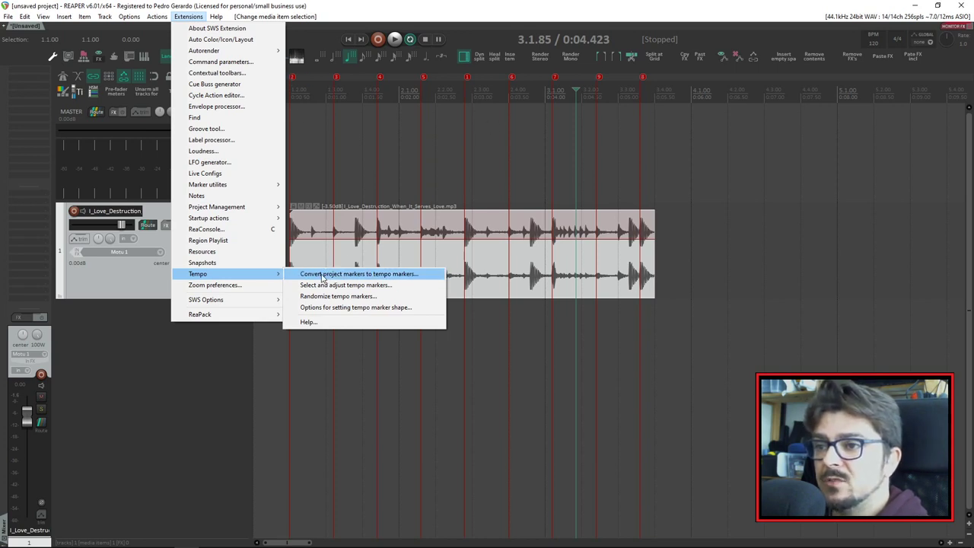
click(375, 274)
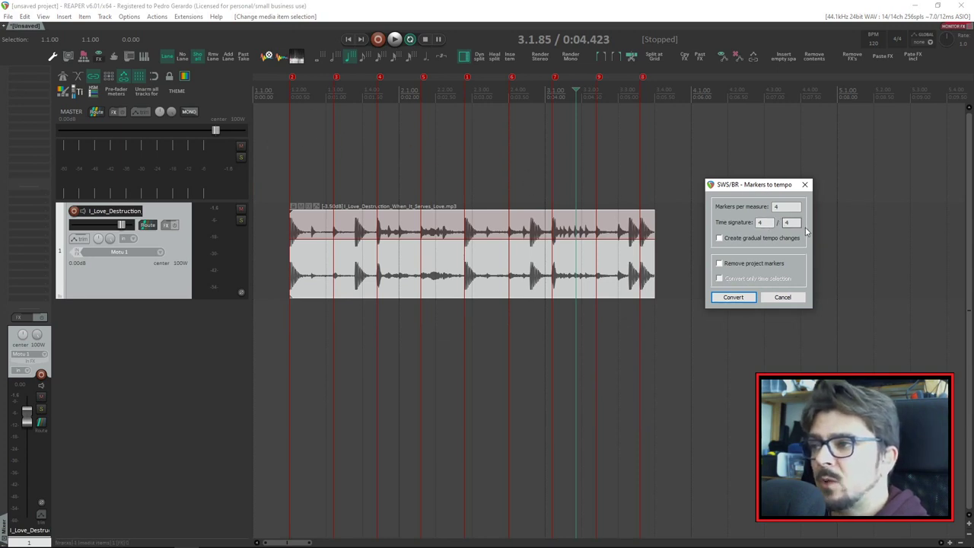
click(748, 265)
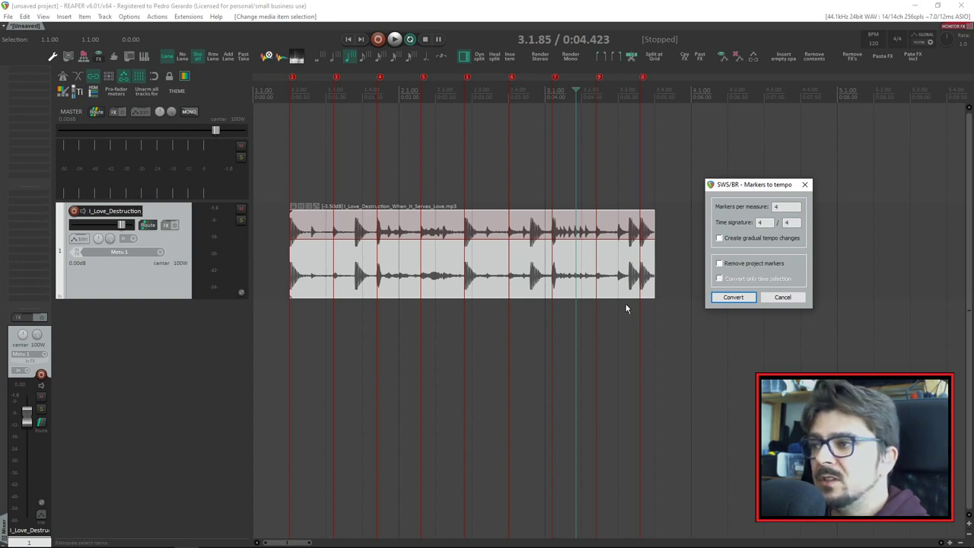
click(731, 298)
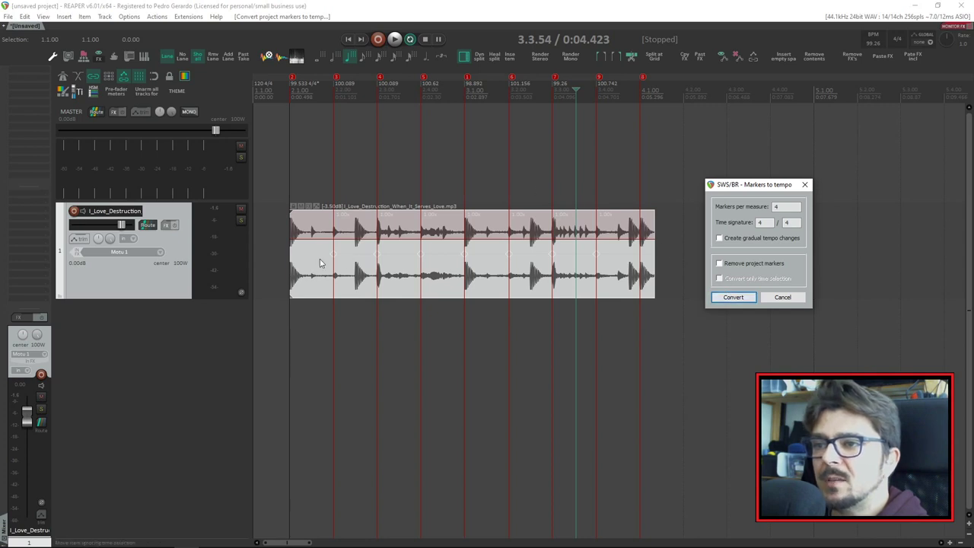
- Show the master track's Tempo map envelope and move the envelope window clear of the song item
click(220, 110)
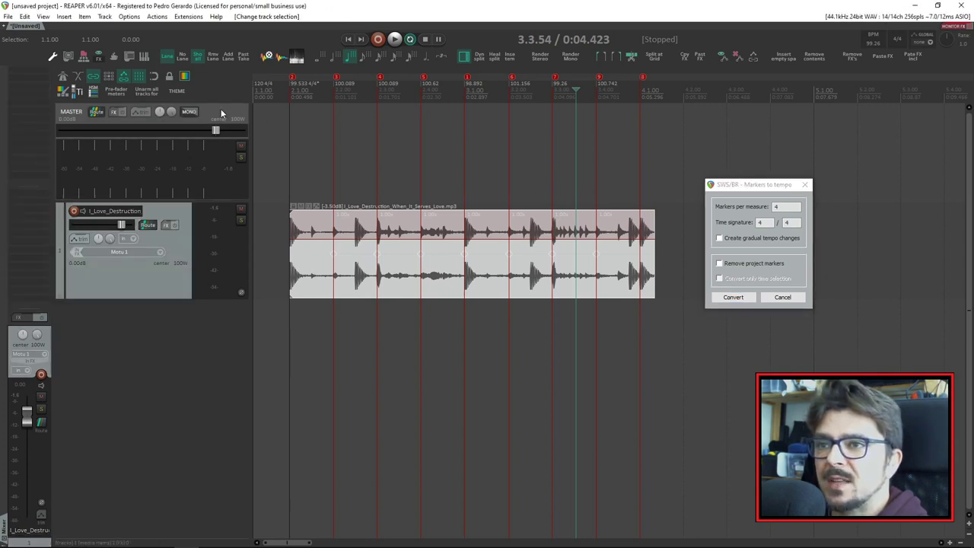
click(141, 113)
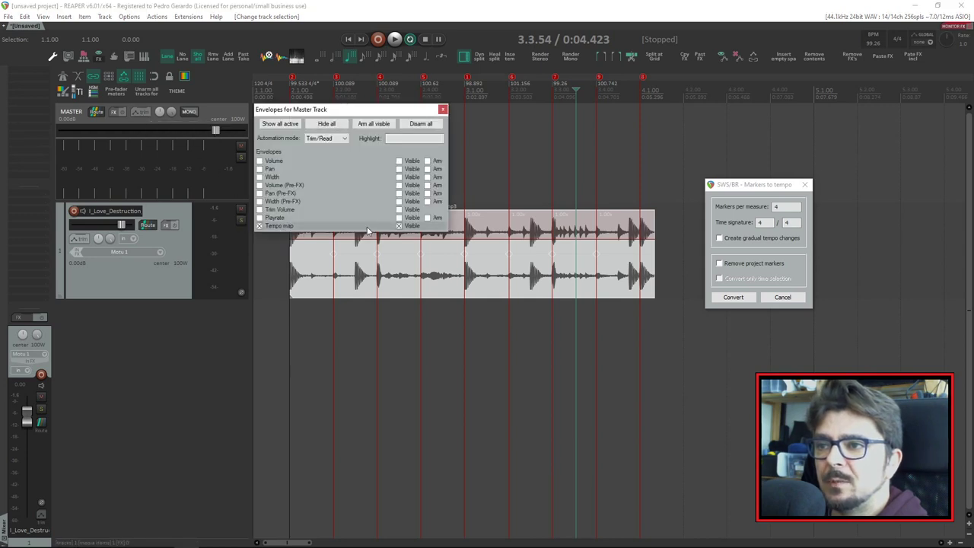
click(400, 226)
drag(418, 113, 511, 341)
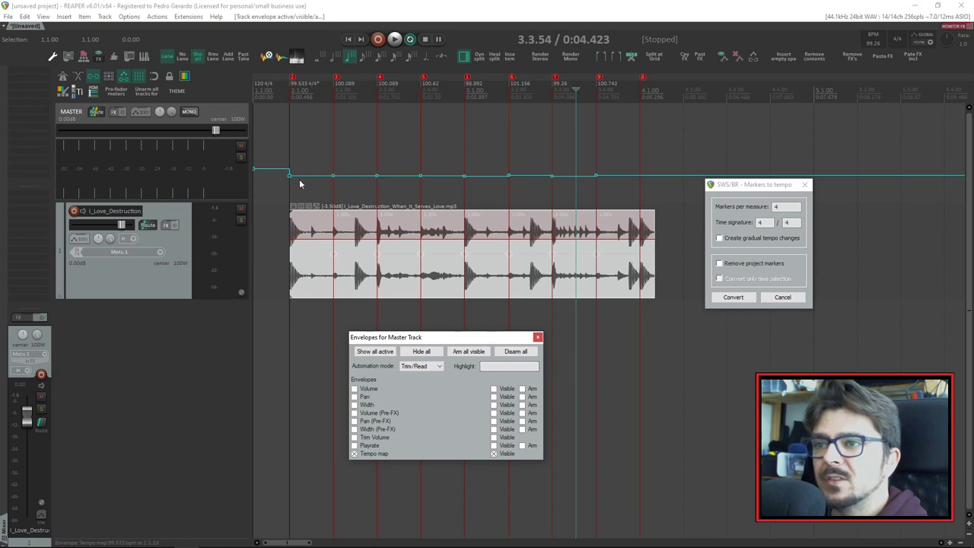
- Close the envelope window and advance the edit cursor from the first measure to 3.4.25, examining the tempo at each marker
click(266, 145)
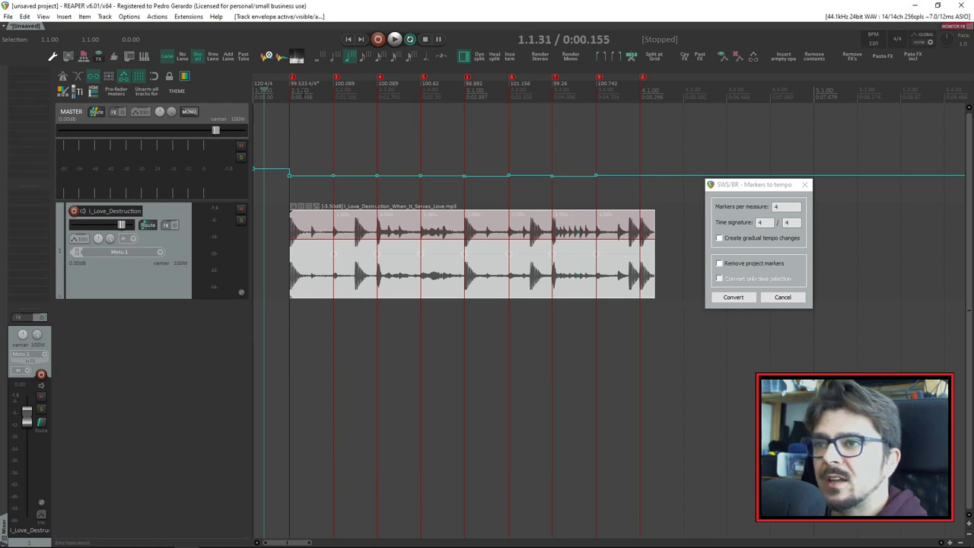
key(Right)
key(Right)
key(Right)
key(Right)
key(Right)
key(Right)
key(Right)
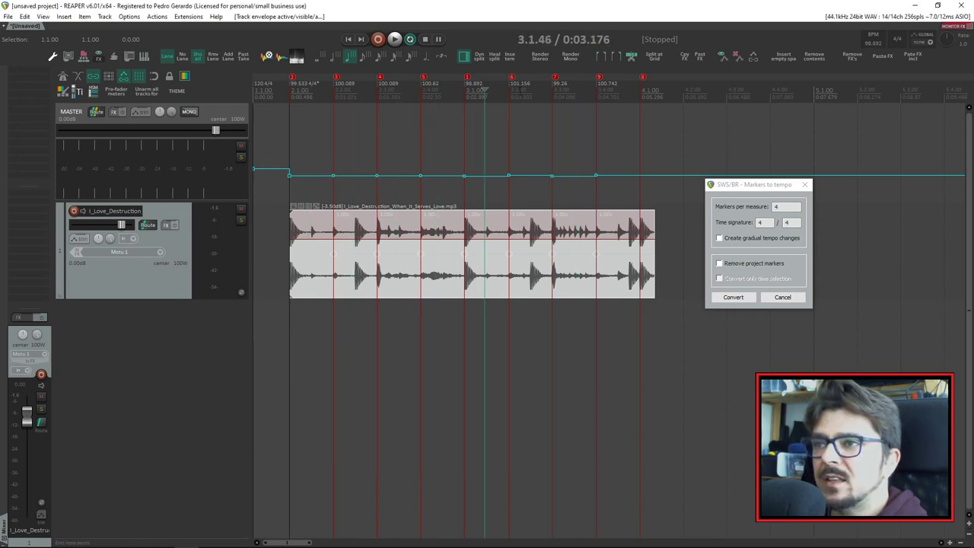
key(Right)
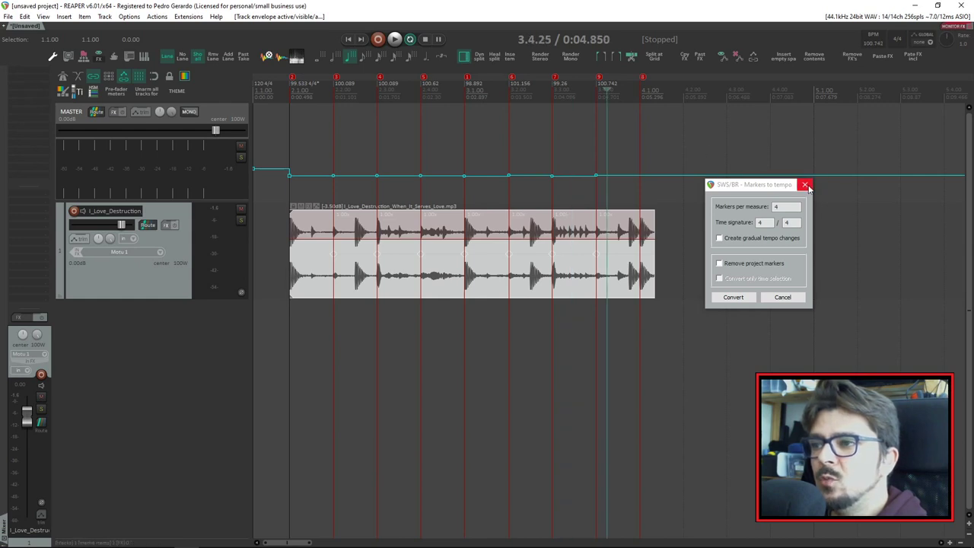
- Close the Markers to tempo window and turn on snapping and the metronome
click(805, 184)
drag(291, 266, 652, 274)
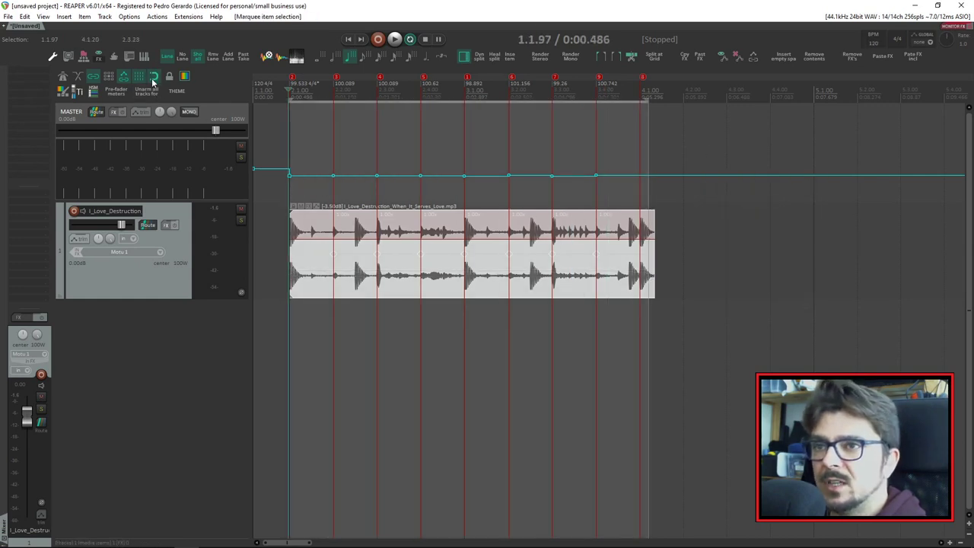
drag(288, 242, 678, 262)
- Play the song from 2.1.00 with the metronome to check its beats against the tempo markers
click(283, 215)
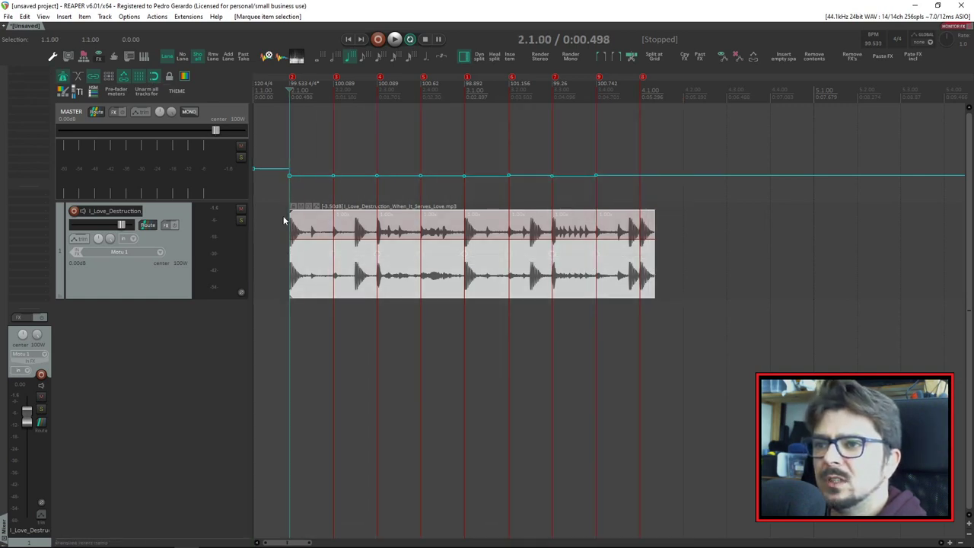
key(space)
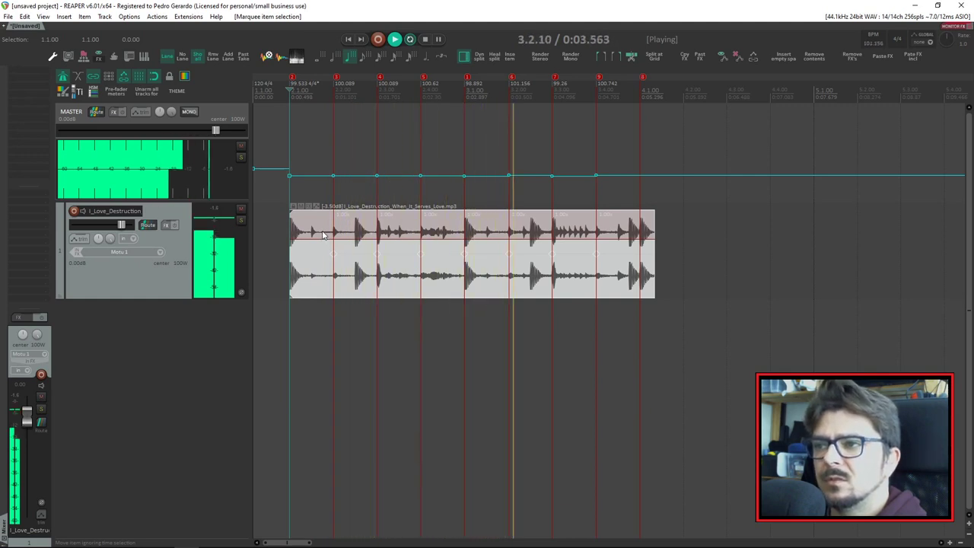
key(space)
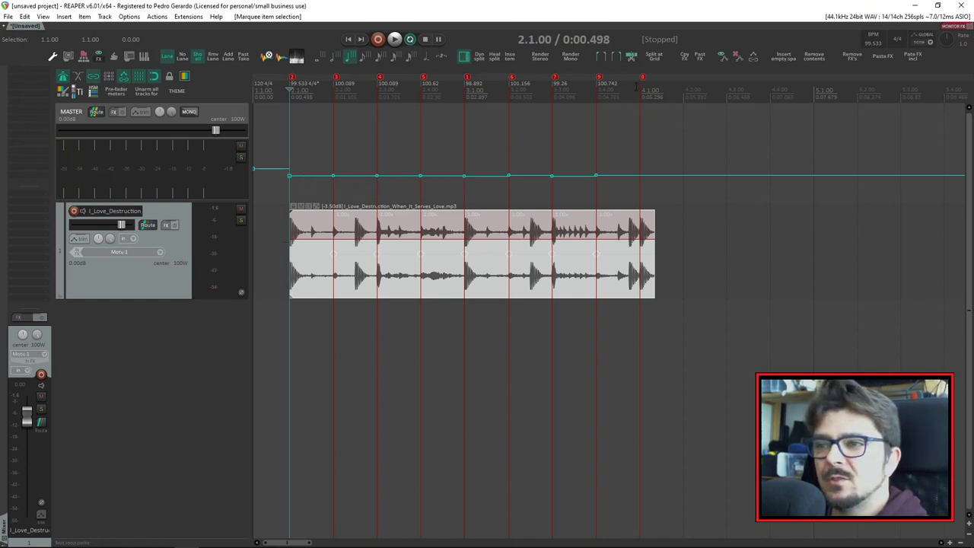
- Set the song item's timebase to beats with auto-stretch at tempo changes
click(413, 332)
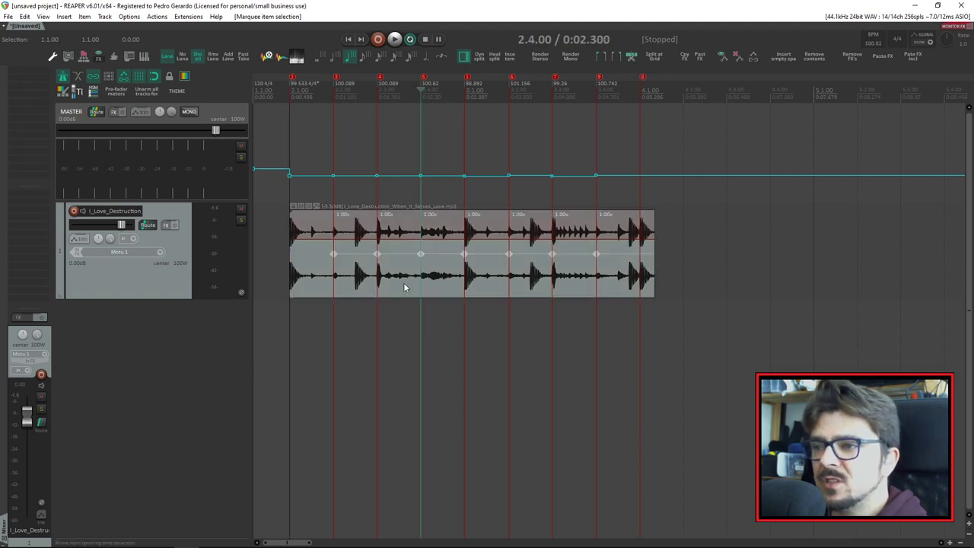
click(403, 287)
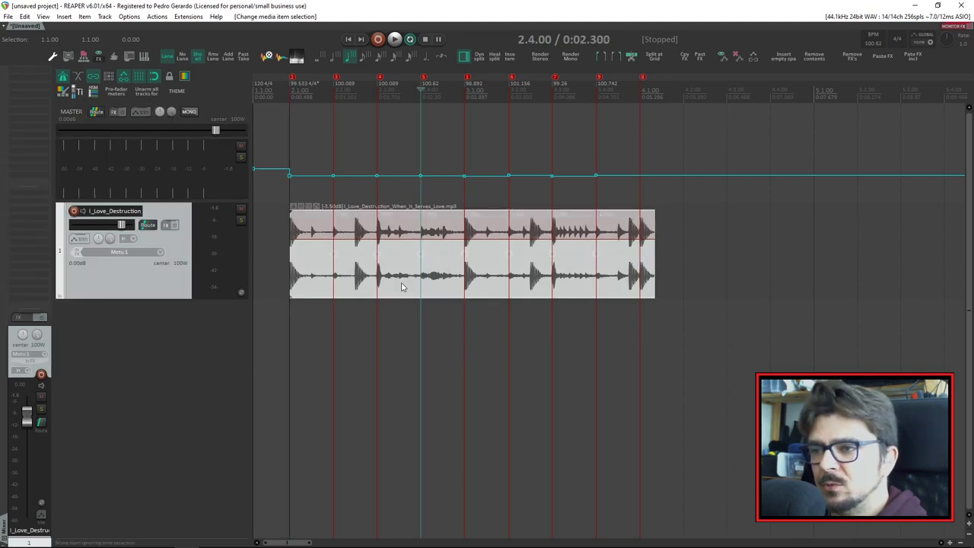
right_click(403, 287)
mouse_move(572, 159)
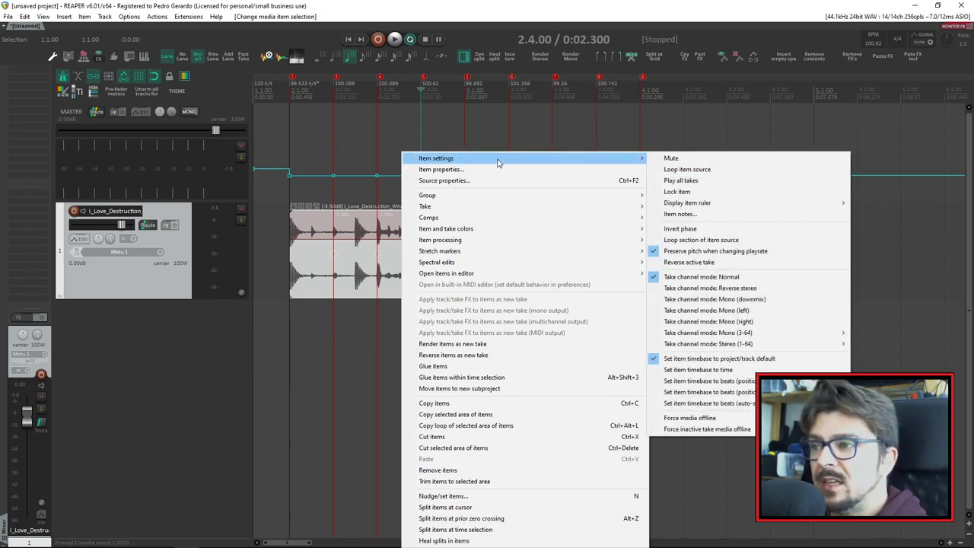
click(358, 287)
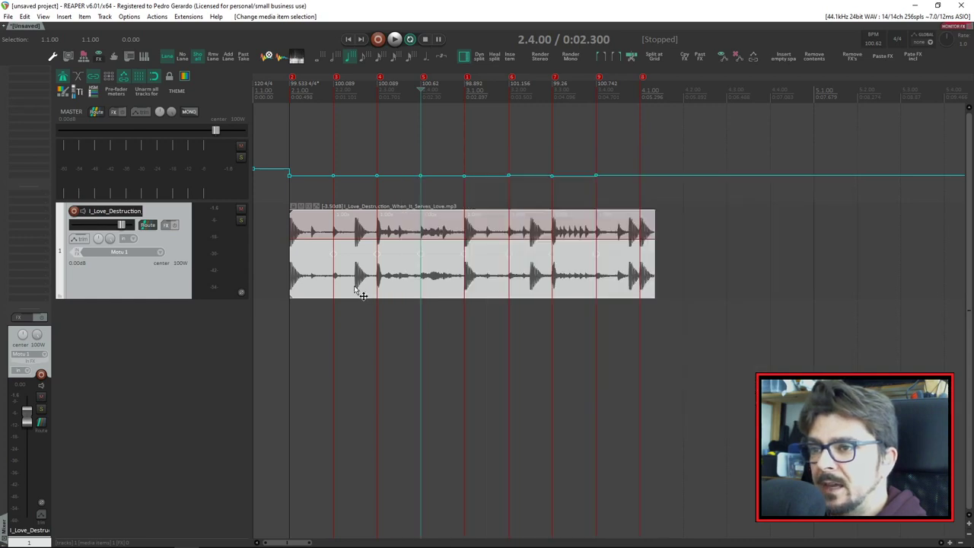
right_click(394, 276)
mouse_move(520, 158)
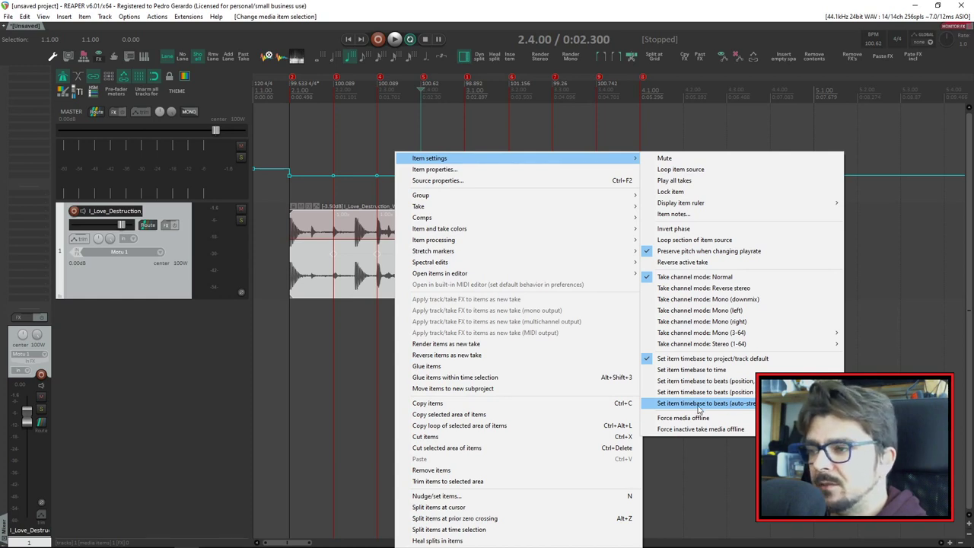
click(698, 405)
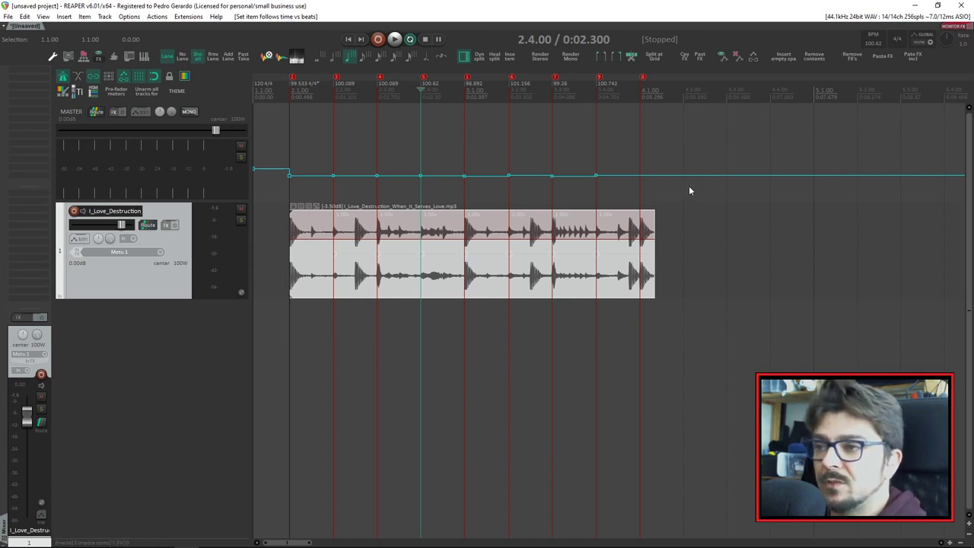
- Raise the tempo map to about 128.57 BPM from 4.2.00 and move the song item to start there
click(395, 290)
click(361, 293)
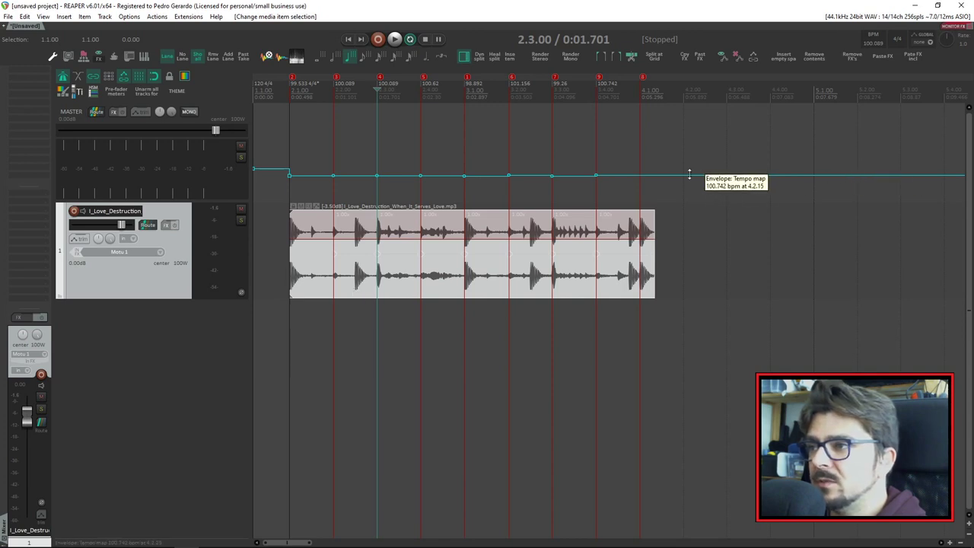
drag(689, 172, 708, 170)
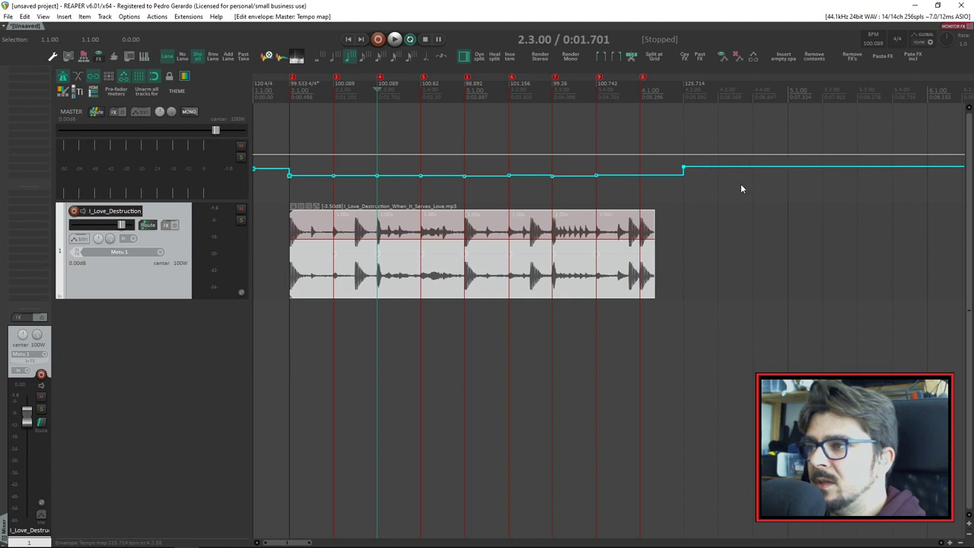
drag(712, 169, 711, 165)
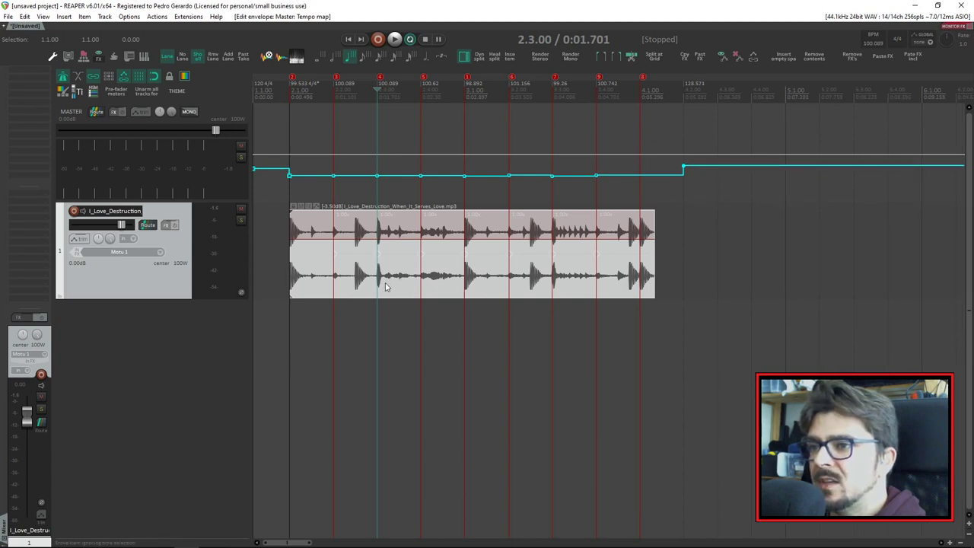
drag(386, 285, 792, 279)
scroll(725, 279, right, 3)
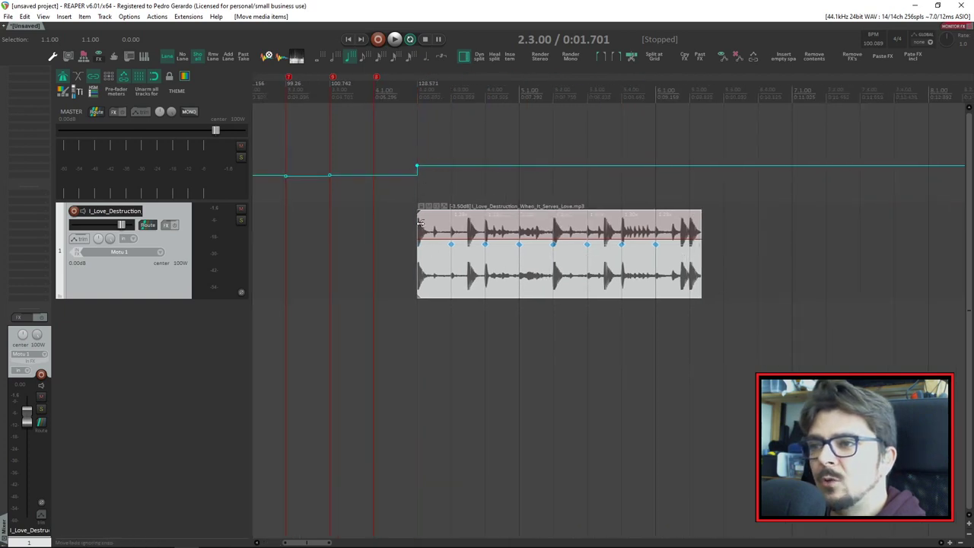
- Examine the timebase options in the moved song item's settings, leaving them as they are, and deselect the item
click(421, 255)
right_click(473, 286)
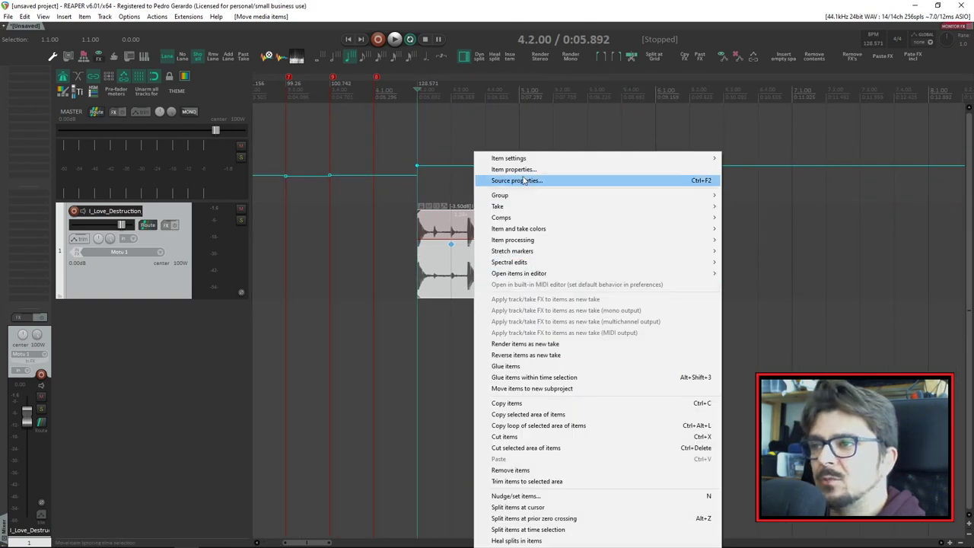
mouse_move(567, 159)
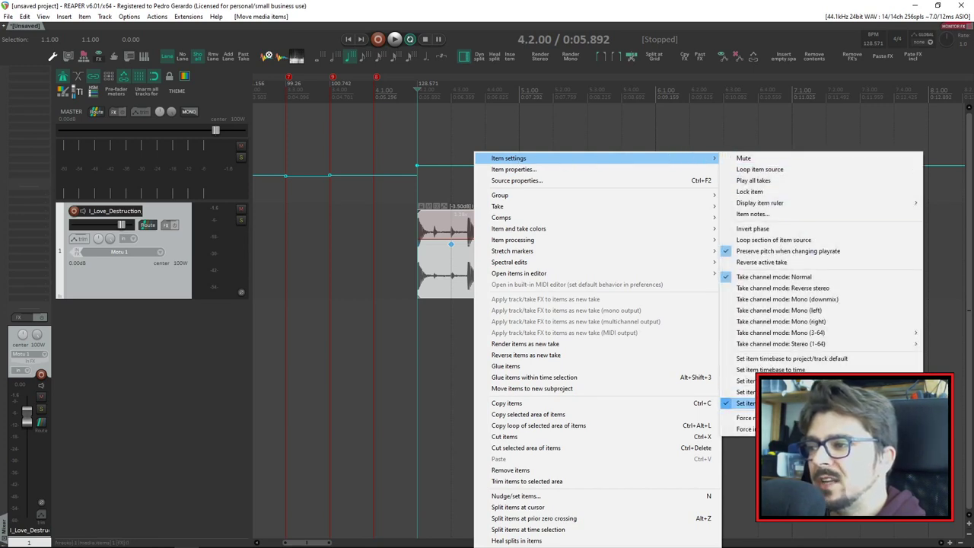
click(456, 354)
click(456, 354)
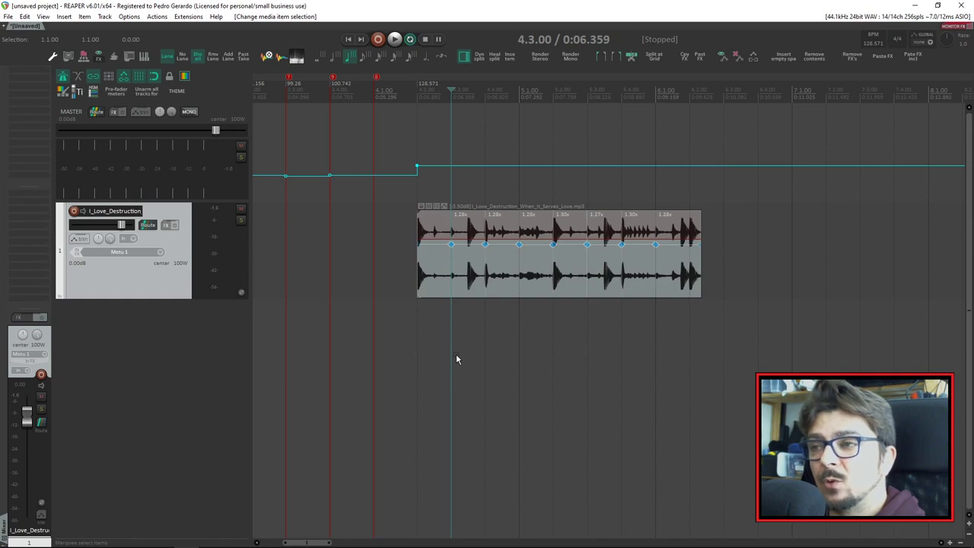
- Play the stretched song item from 4.2.00 to check it against the metronome at the faster tempo
click(415, 292)
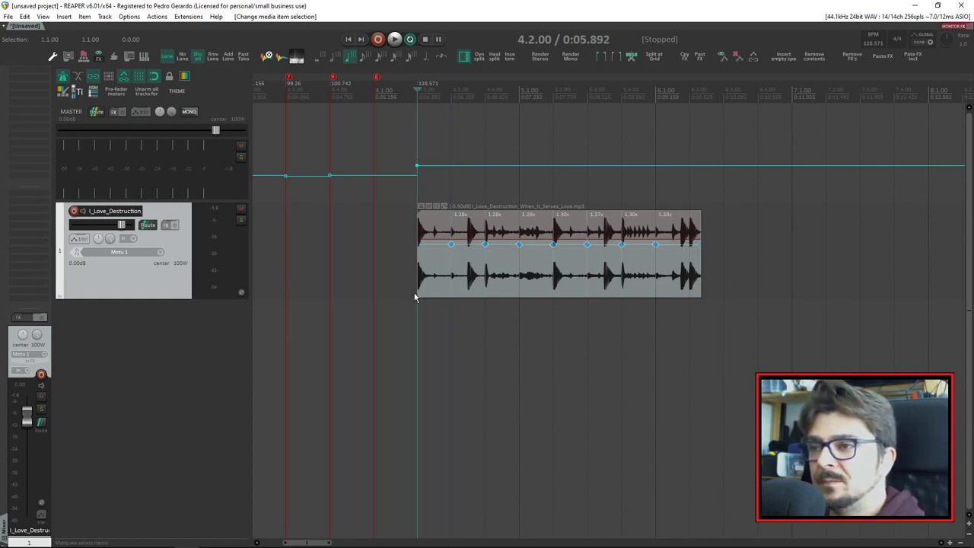
key(space)
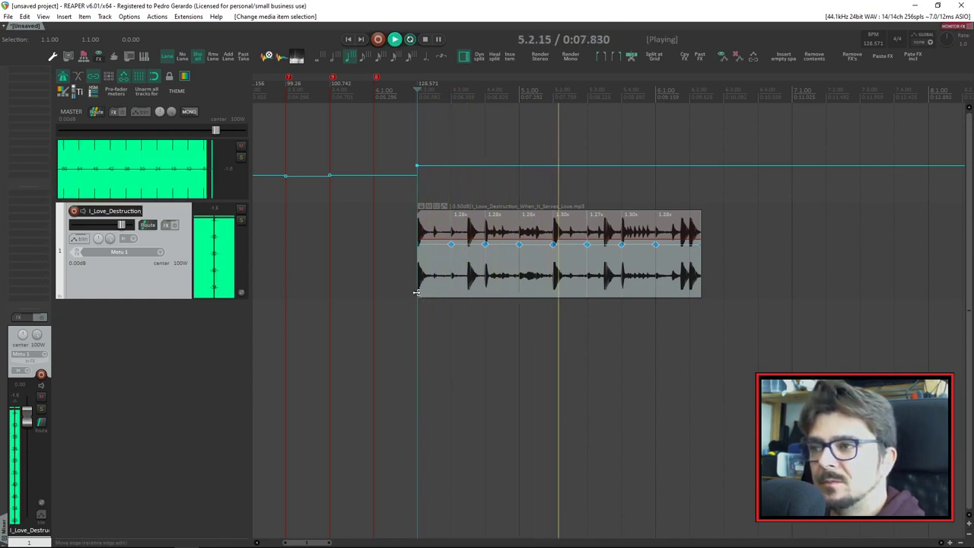
key(space)
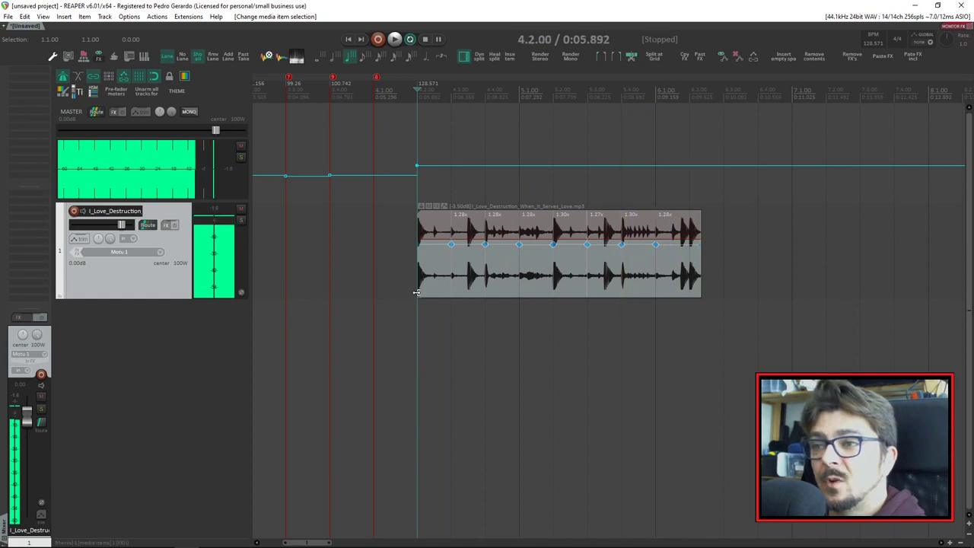